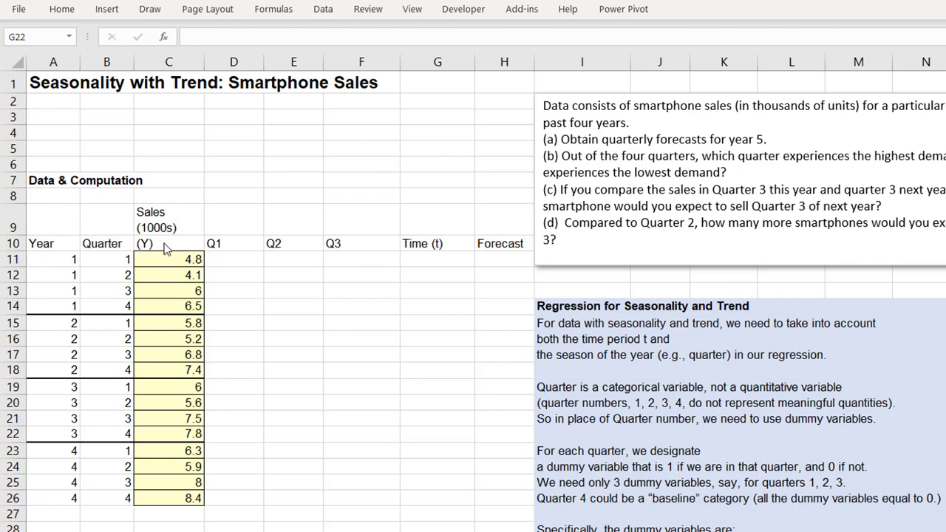
Insert a 2-D line chart with markers from the sales data in C10:C26 and place it beside the data.
{"action": "left_click_drag", "start_coordinate": [173, 242], "coordinate": [175, 503]}
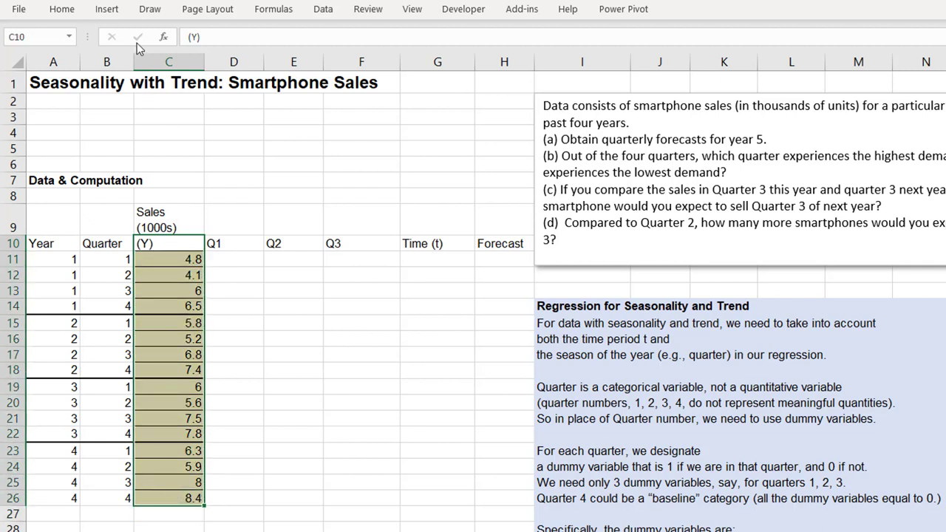
{"action": "left_click", "coordinate": [108, 8]}
{"action": "left_click", "coordinate": [516, 48]}
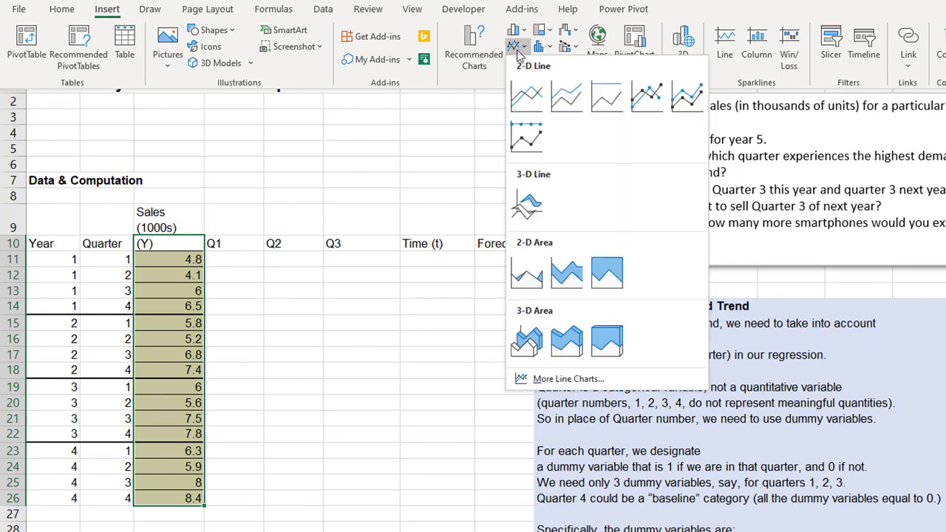
{"action": "left_click", "coordinate": [645, 99]}
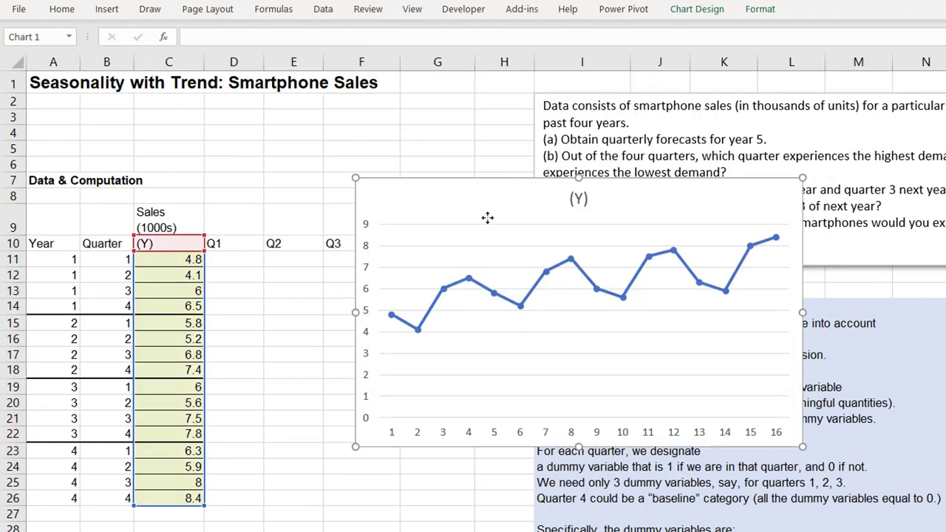
{"action": "left_click_drag", "start_coordinate": [486, 218], "coordinate": [426, 280]}
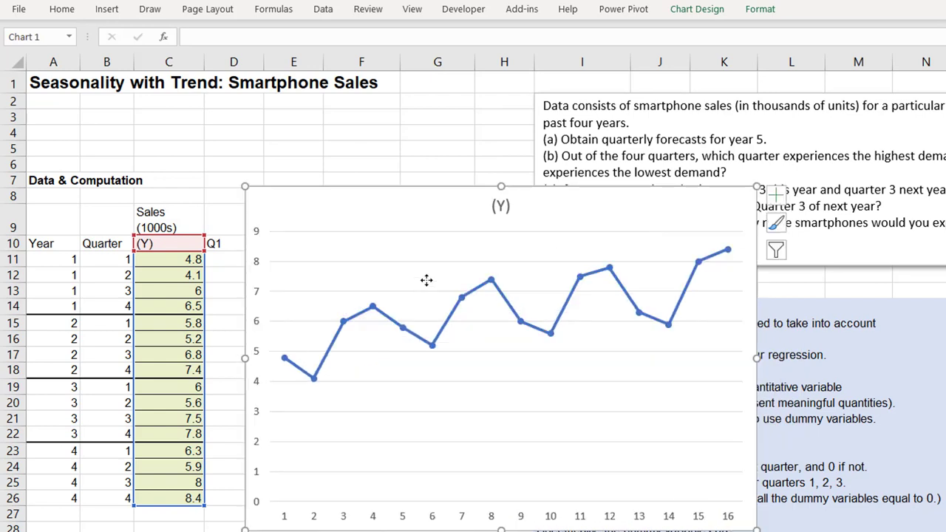
Change the chart title to "Sales (1000s)".
{"action": "left_click", "coordinate": [499, 212]}
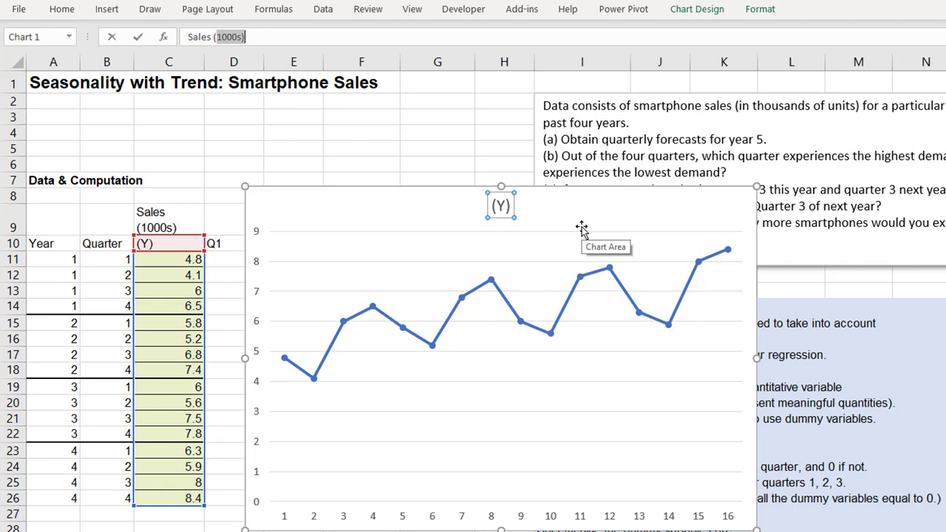
{"action": "type", "text": "Sales (1000s)"}
{"action": "key", "text": "Return"}
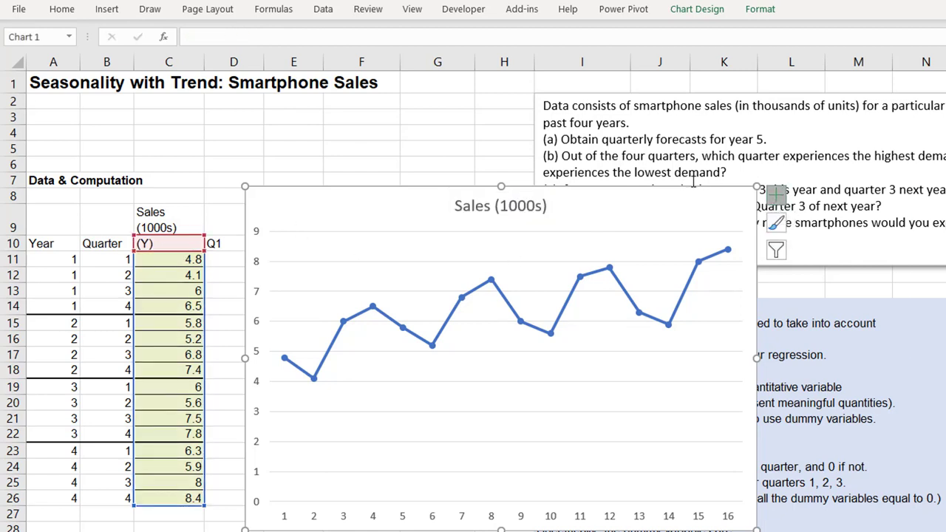
Add axis titles to the chart and set the vertical axis title to "Sales (1000s)".
{"action": "left_click", "coordinate": [777, 194]}
{"action": "left_click", "coordinate": [811, 227]}
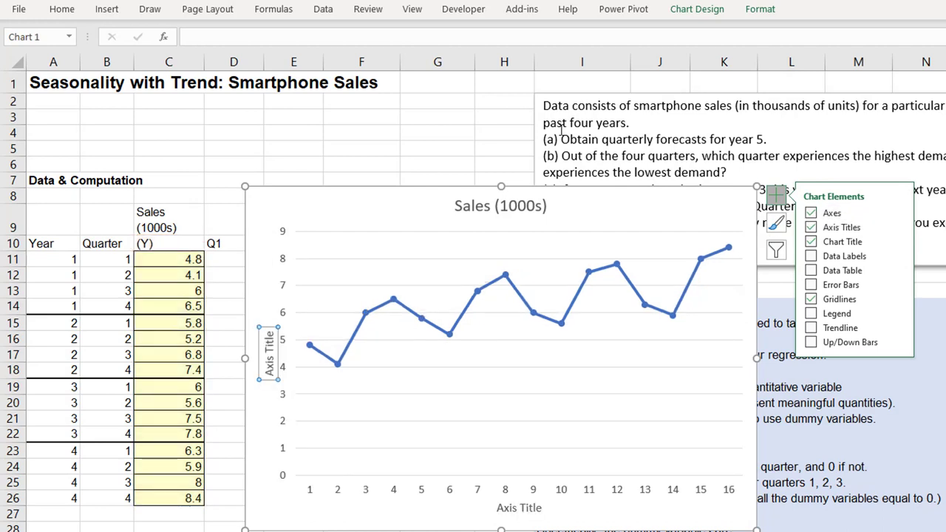
{"action": "type", "text": "Sales (1000s)"}
{"action": "key", "text": "Return"}
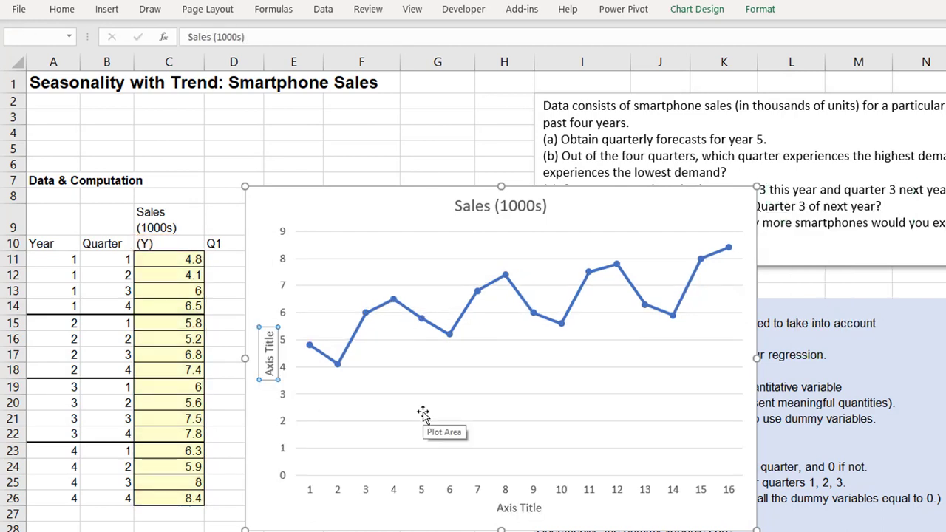
Set the chart's horizontal axis title to "Time (t)".
{"action": "left_click", "coordinate": [535, 513]}
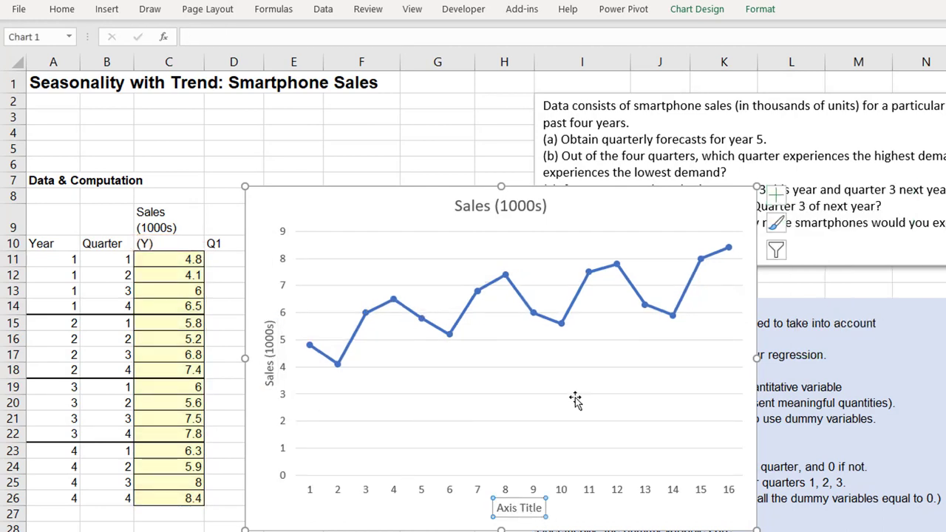
{"action": "type", "text": "Time Pei"}
{"action": "key", "text": "BackSpace"}
{"action": "key", "text": "BackSpace"}
{"action": "key", "text": "BackSpace"}
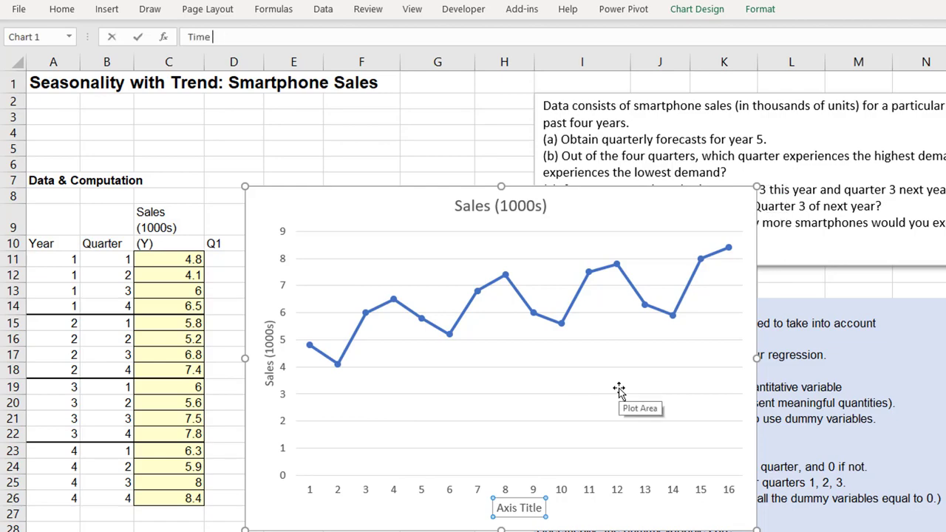
{"action": "type", "text": "(t)"}
{"action": "key", "text": "Return"}
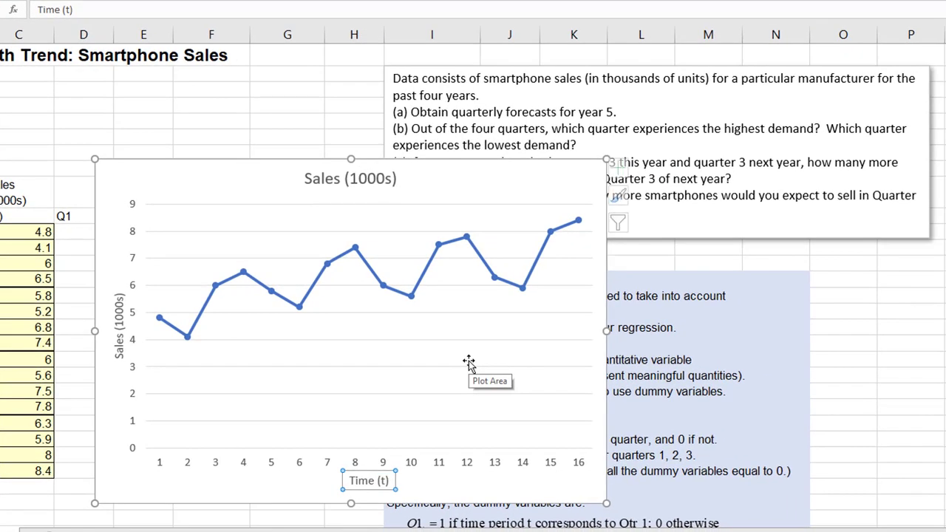
Inspect the first few quarterly points on the sales chart and move the chart clear of the data and notes.
{"action": "left_click_drag", "start_coordinate": [469, 362], "coordinate": [722, 366]}
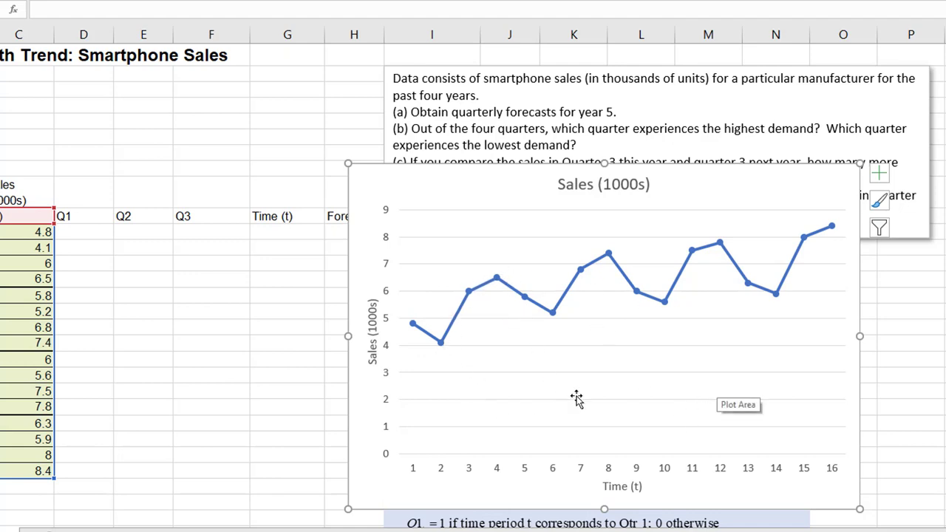
{"action": "mouse_move", "coordinate": [413, 332]}
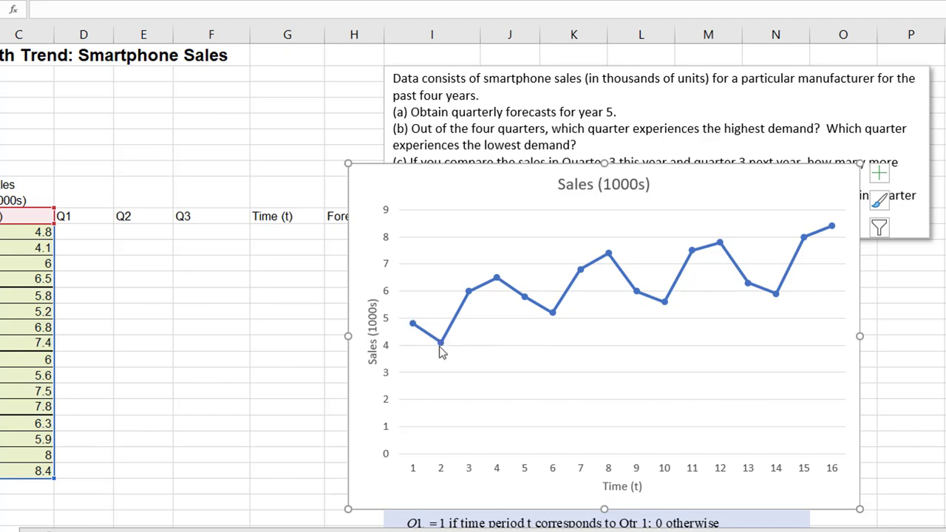
{"action": "mouse_move", "coordinate": [442, 353]}
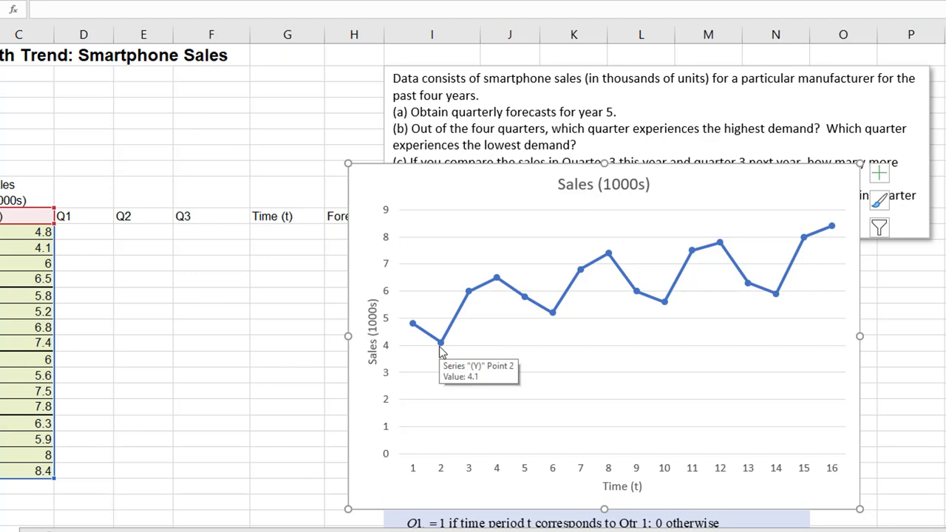
{"action": "mouse_move", "coordinate": [500, 280]}
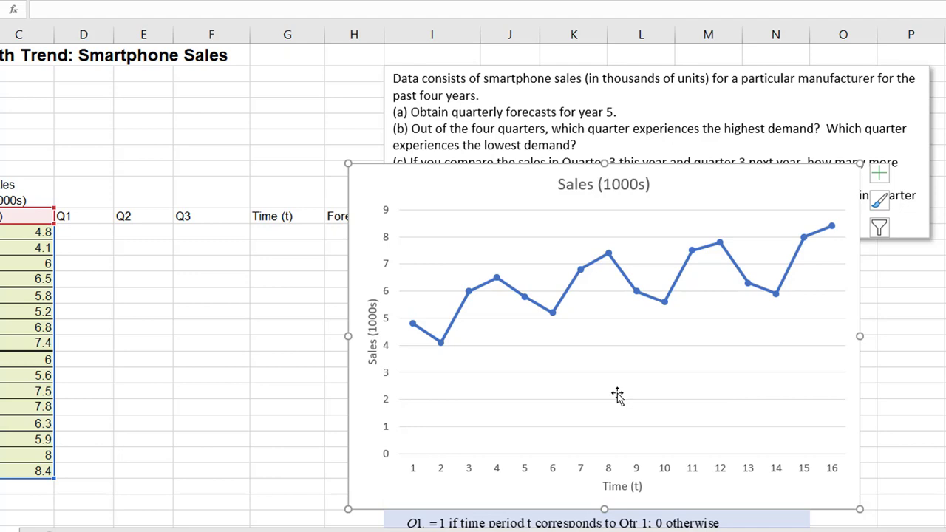
{"action": "left_click_drag", "start_coordinate": [617, 397], "coordinate": [945, 509]}
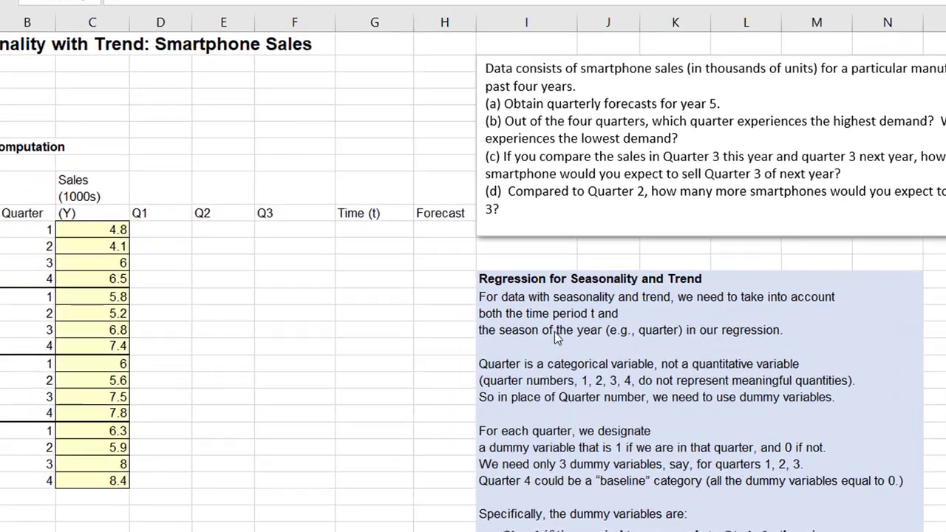
Enter the model text "Forecasted Sales = b0 + b1*Time + b2*Quarter" in cell B3.
{"action": "type", "text": "Forec"}
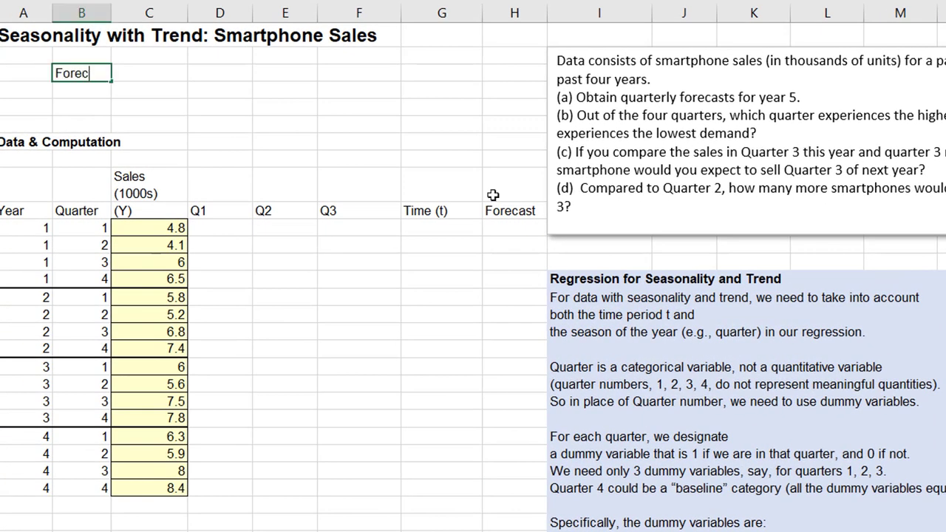
{"action": "type", "text": "asted Sales "}
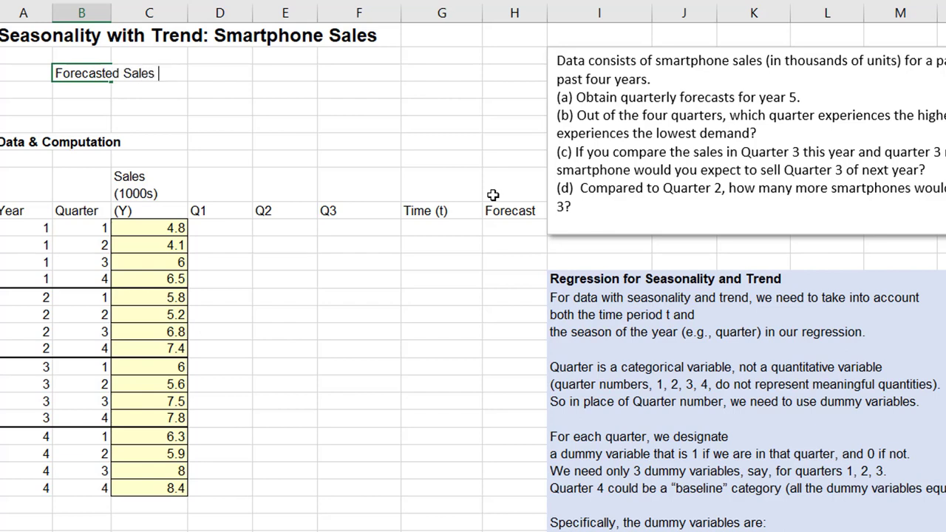
{"action": "type", "text": "= b0 + b1*Time"}
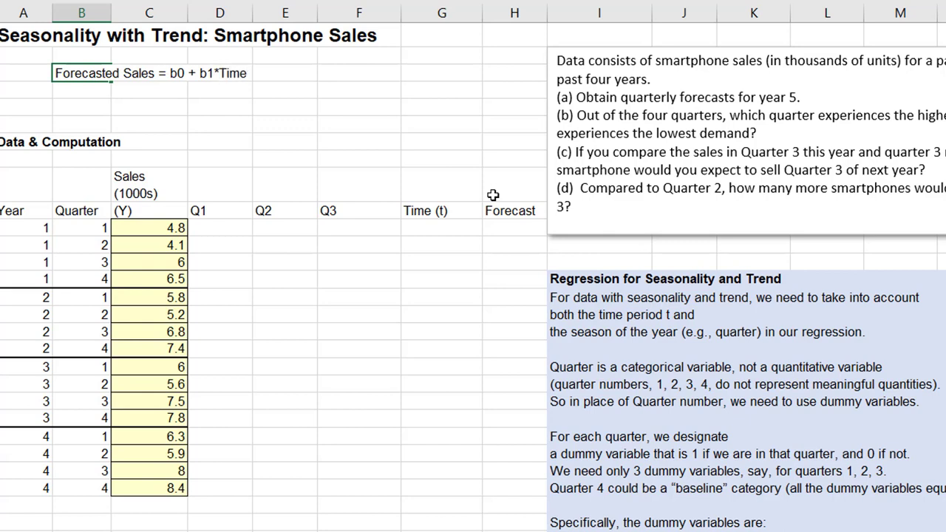
{"action": "type", "text": " + b2*Quarter"}
{"action": "key", "text": "Return"}
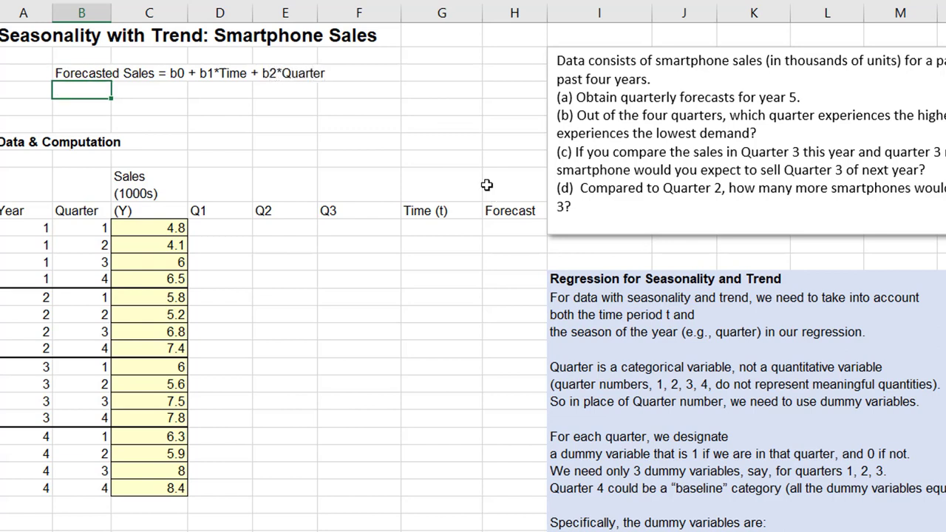
Fill the Time (t) column with the series 1 to 16, one number per quarter of sales data.
{"action": "left_click", "coordinate": [422, 232]}
{"action": "type", "text": "1"}
{"action": "key", "text": "Return"}
{"action": "type", "text": "2"}
{"action": "key", "text": "Return"}
{"action": "left_click_drag", "start_coordinate": [472, 232], "coordinate": [221, 491]}
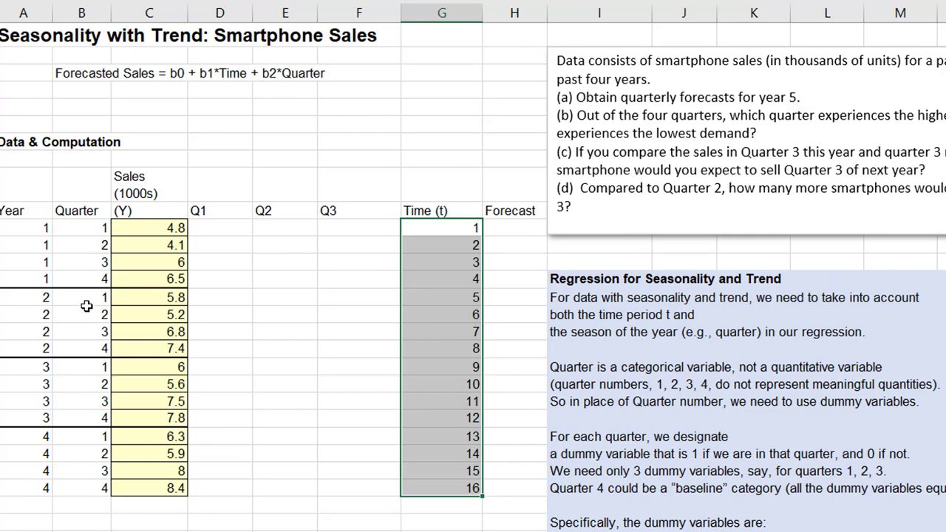
{"action": "key", "text": "alt+F1"}
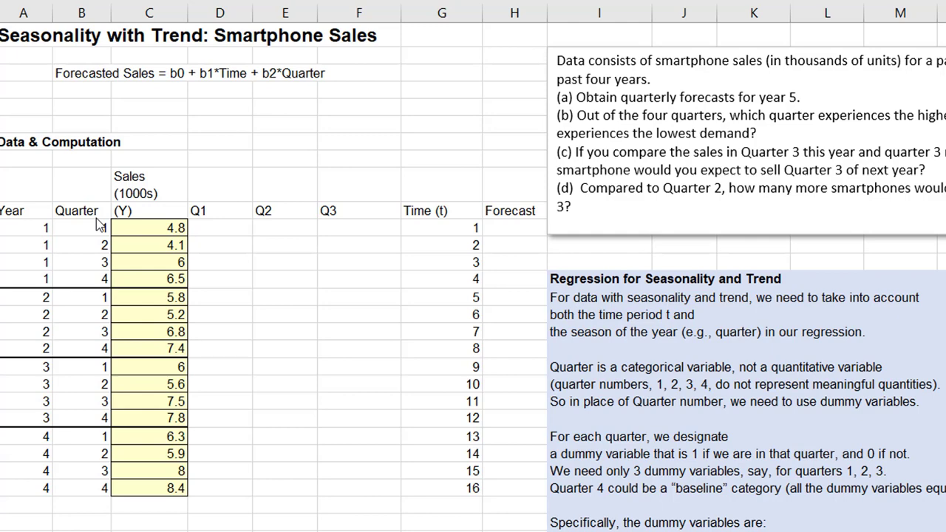
{"action": "scroll", "coordinate": [100, 226], "scroll_direction": "down", "scroll_amount": 5}
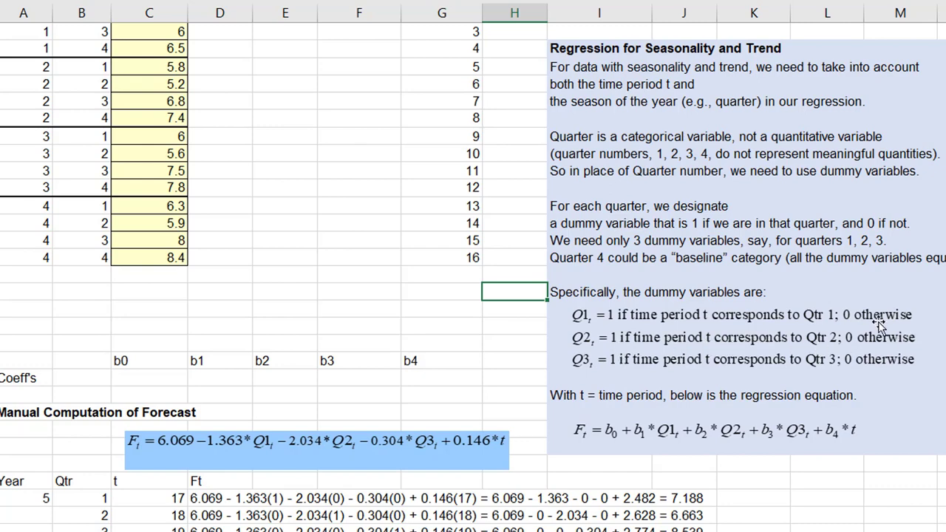
{"action": "left_click", "coordinate": [417, 276]}
{"action": "scroll", "coordinate": [416, 277], "scroll_direction": "up", "scroll_amount": 2}
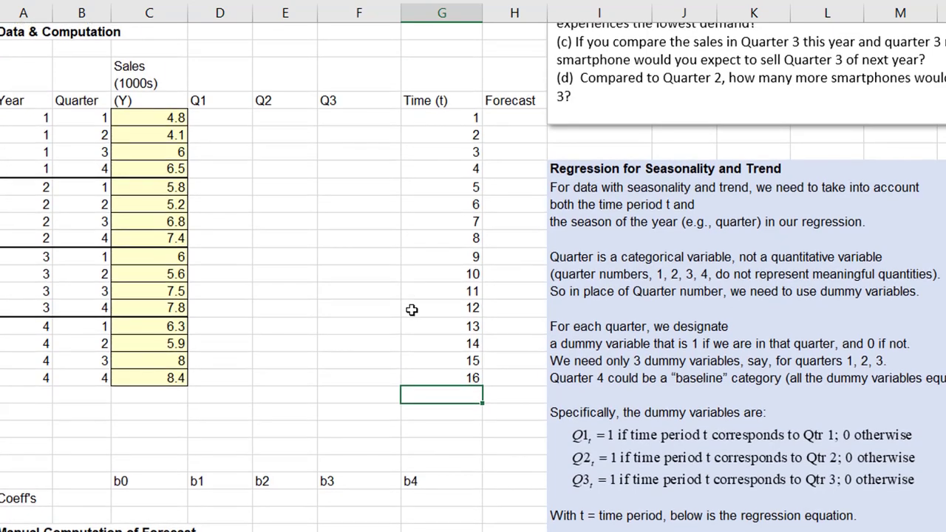
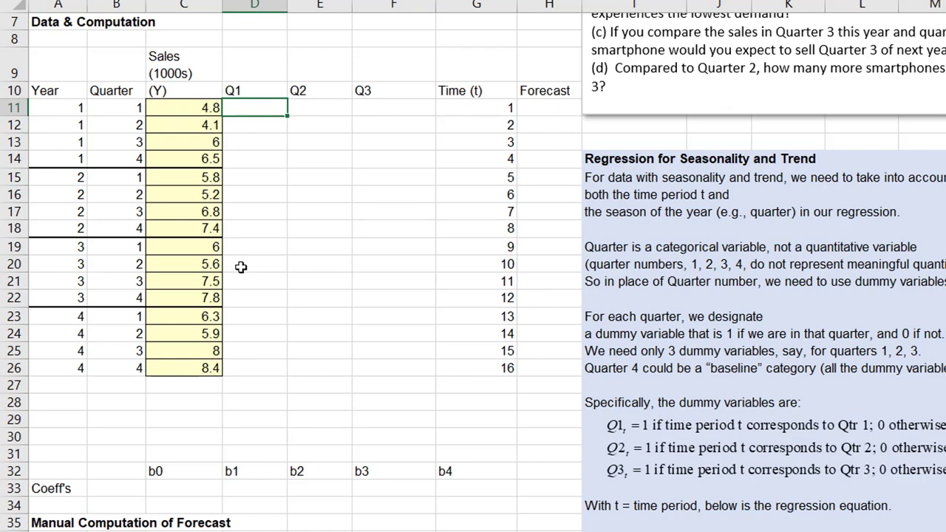
Enter the dummy values for year 1, quarter 1 in row 11: 1 for Q1, 0 for Q2 and 0 for Q3.
{"action": "type", "text": "1"}
{"action": "left_click", "coordinate": [309, 105]}
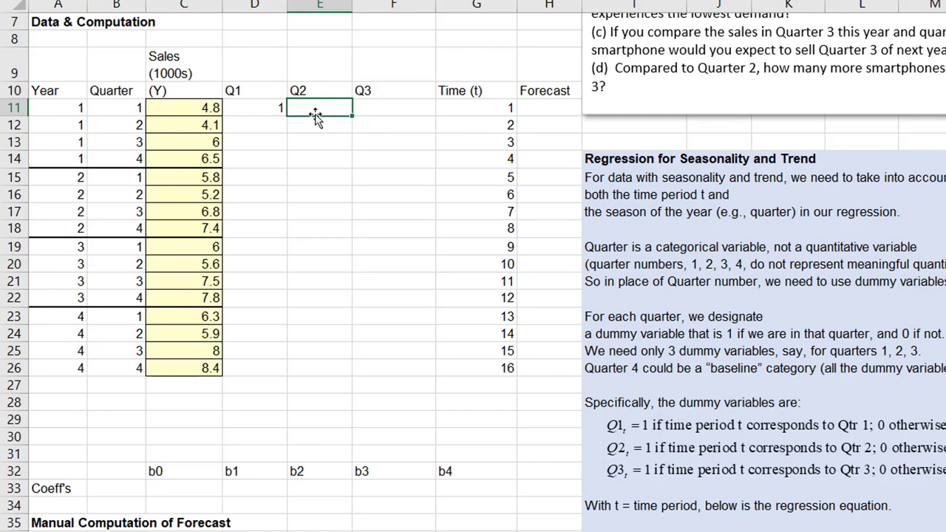
{"action": "type", "text": "0"}
{"action": "left_click", "coordinate": [372, 105]}
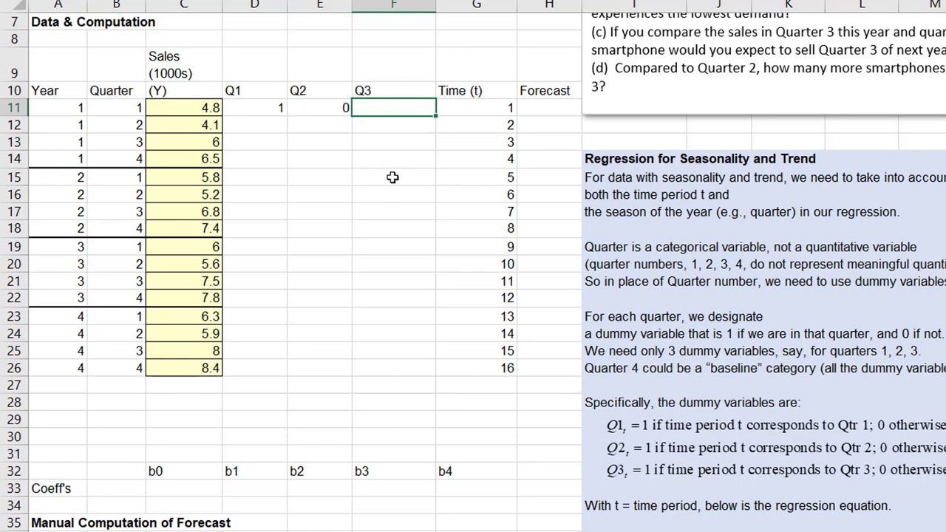
{"action": "key", "text": "Up"}
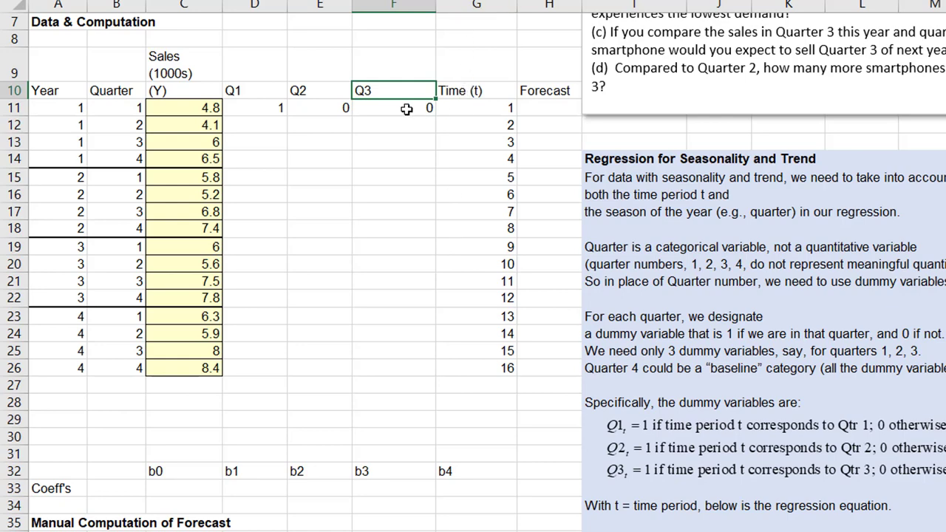
Insert a column before Time (t), head it "Q4" in row 10 and enter 0 for year 1, quarter 1.
{"action": "left_click", "coordinate": [477, 5]}
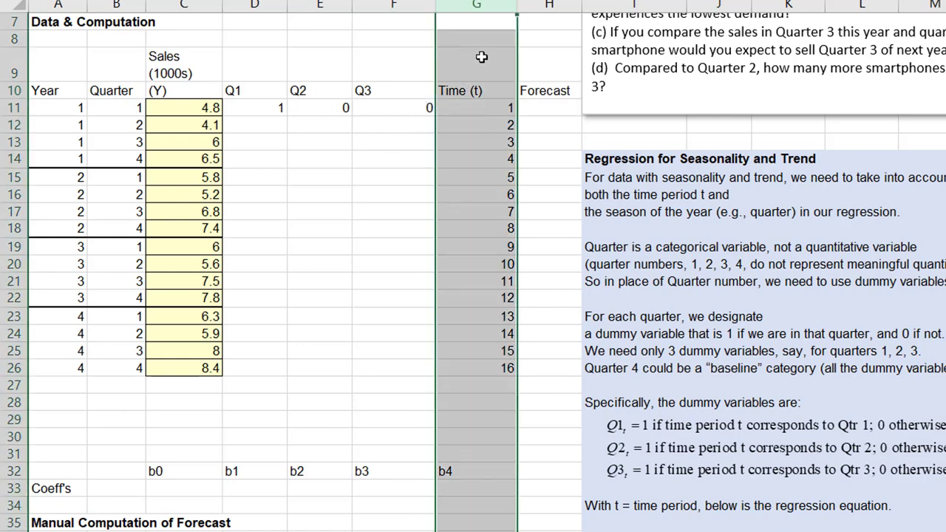
{"action": "right_click", "coordinate": [484, 59]}
{"action": "left_click", "coordinate": [523, 192]}
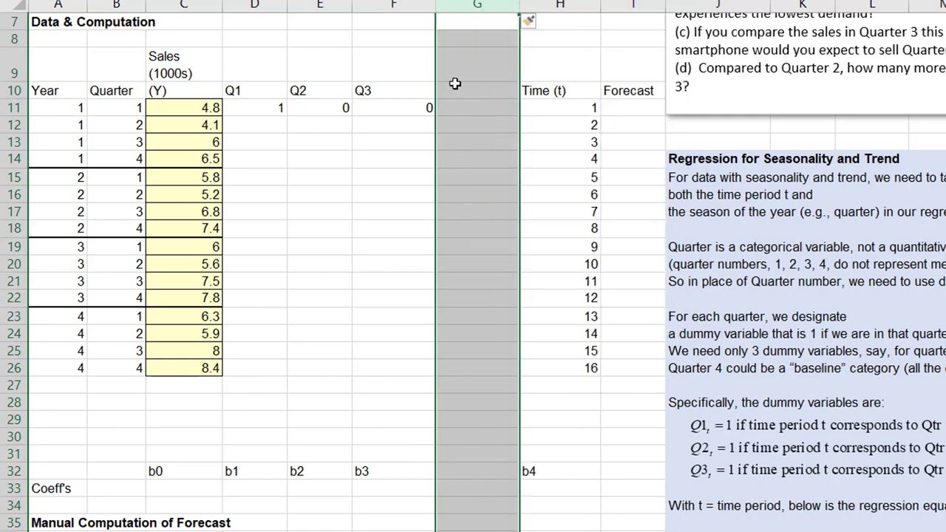
{"action": "left_click", "coordinate": [457, 87]}
{"action": "type", "text": "Q4"}
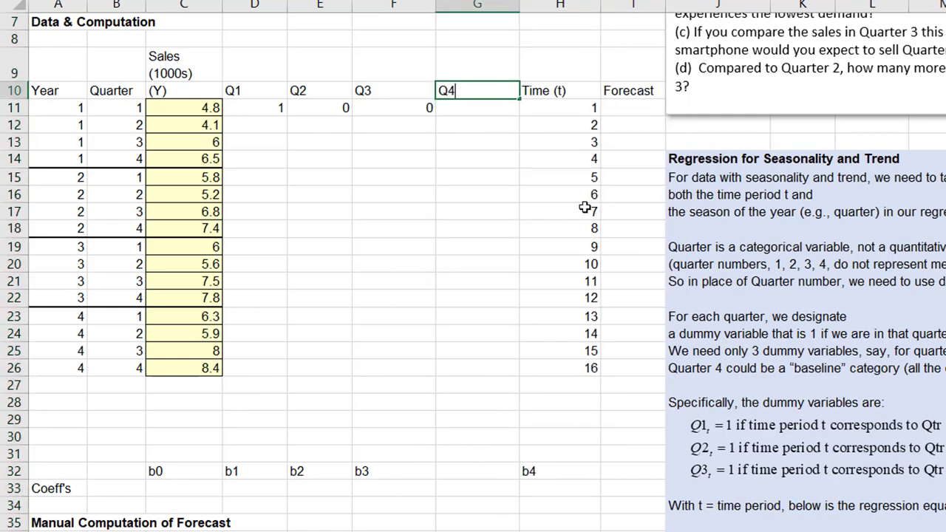
{"action": "key", "text": "Return"}
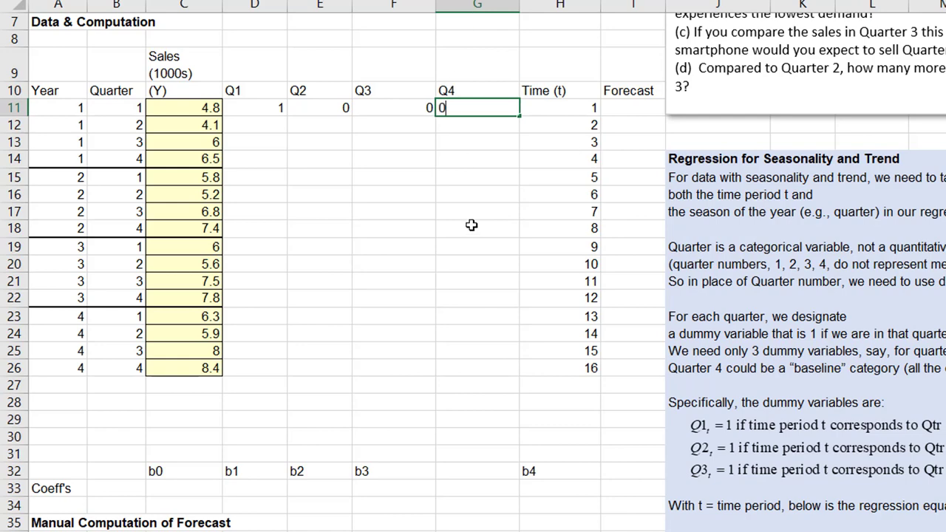
{"action": "key", "text": "Return"}
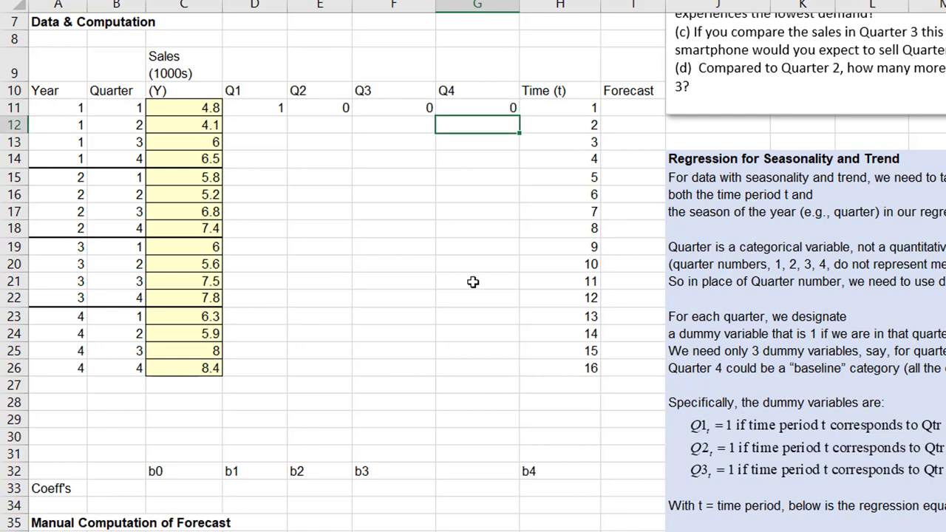
Enter the dummy values for year 1, quarter 2 in row 12: 1 for Q2 and 0 for Q1, Q3 and Q4.
{"action": "left_click", "coordinate": [92, 126]}
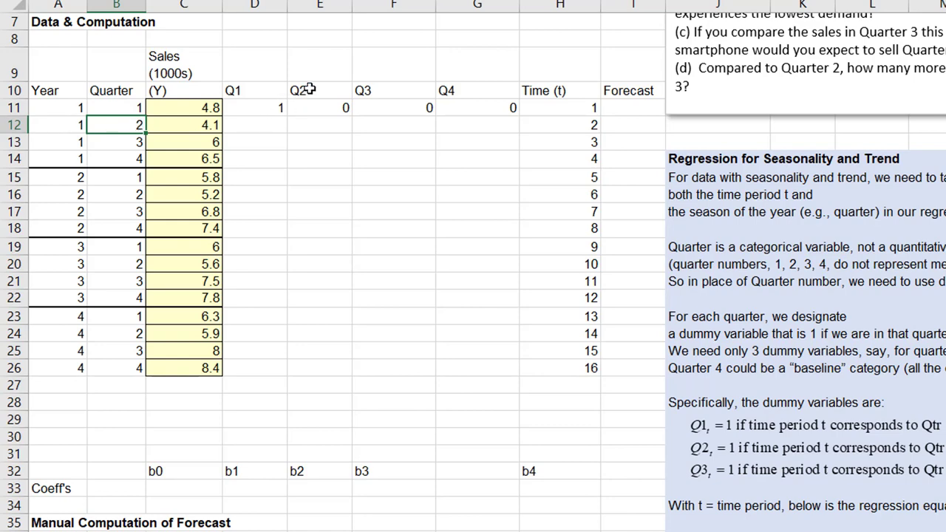
{"action": "left_click", "coordinate": [313, 128]}
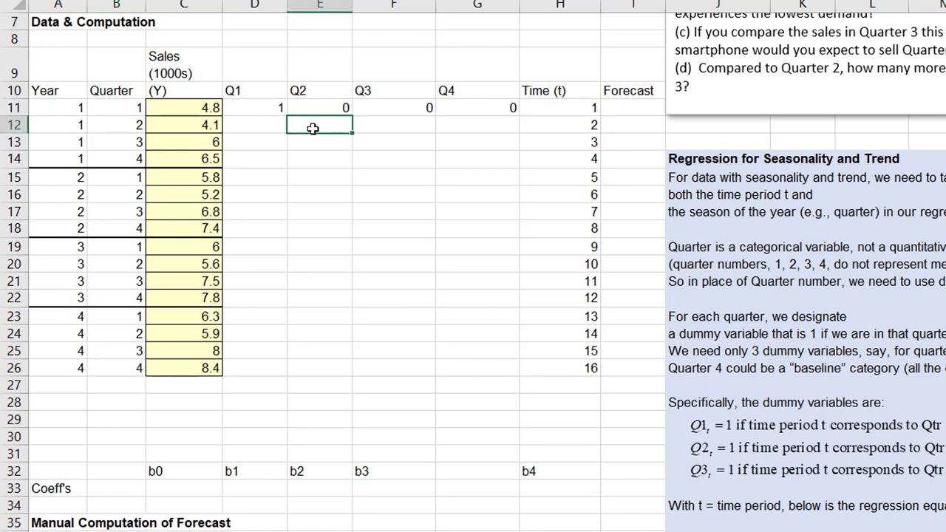
{"action": "key", "text": "Return"}
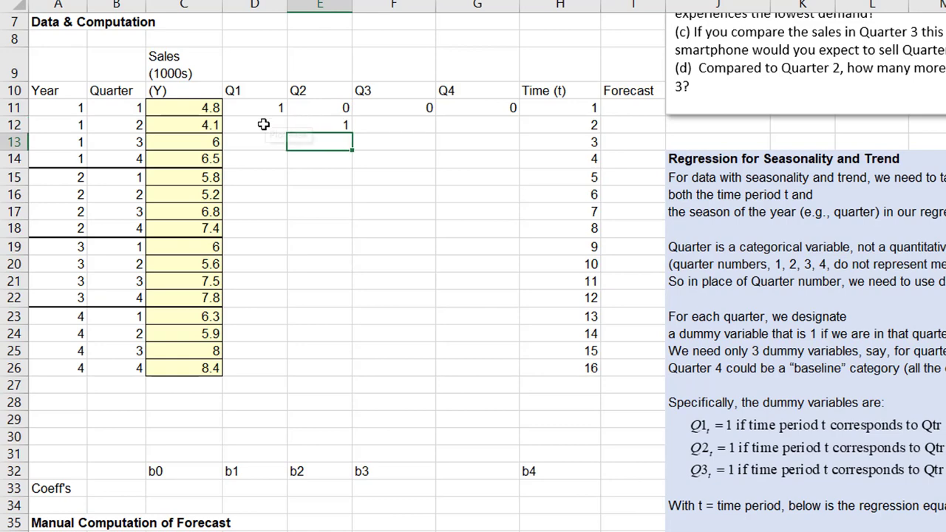
{"action": "left_click", "coordinate": [263, 124]}
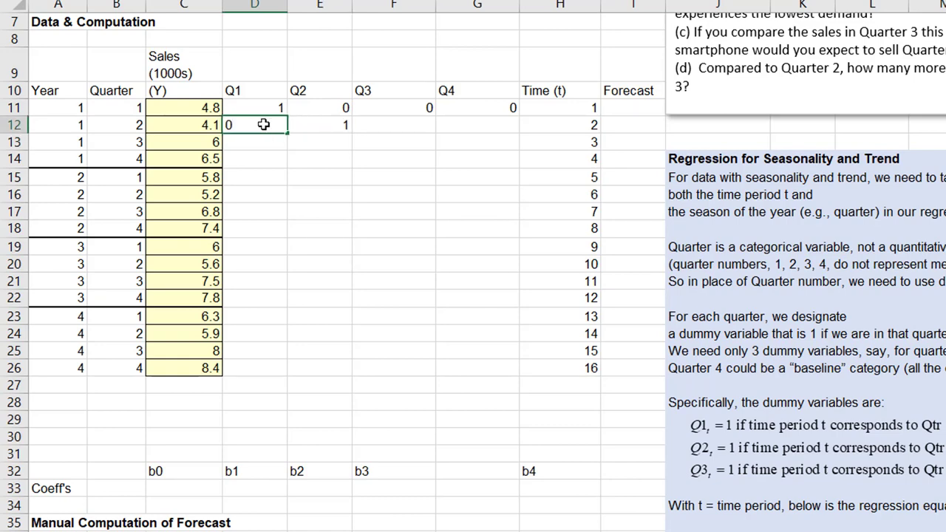
{"action": "type", "text": "0"}
{"action": "left_click", "coordinate": [418, 125]}
{"action": "type", "text": "0"}
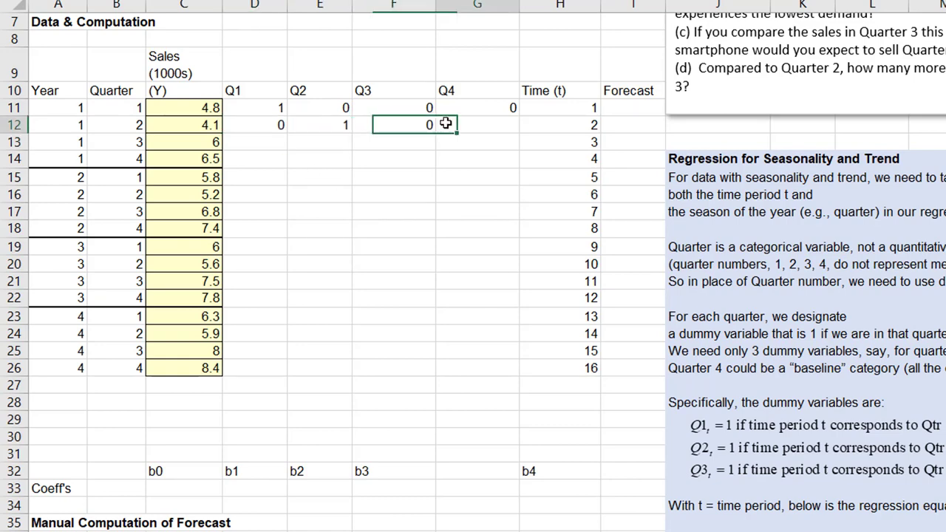
{"action": "left_click", "coordinate": [447, 125]}
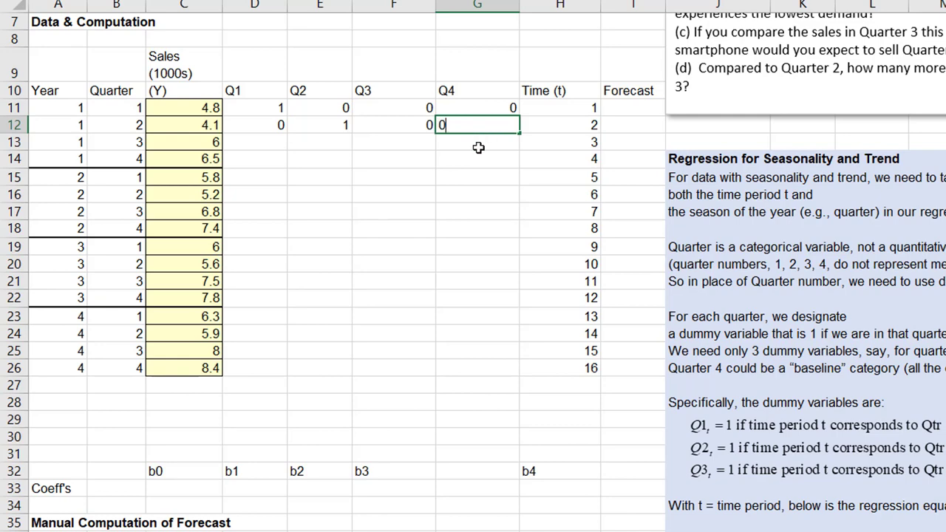
{"action": "type", "text": "0"}
{"action": "key", "text": "Return"}
Enter the dummy values for year 1, quarter 3 in row 13: 1 for Q3 and 0 for Q1, Q2 and Q4.
{"action": "left_click", "coordinate": [133, 143]}
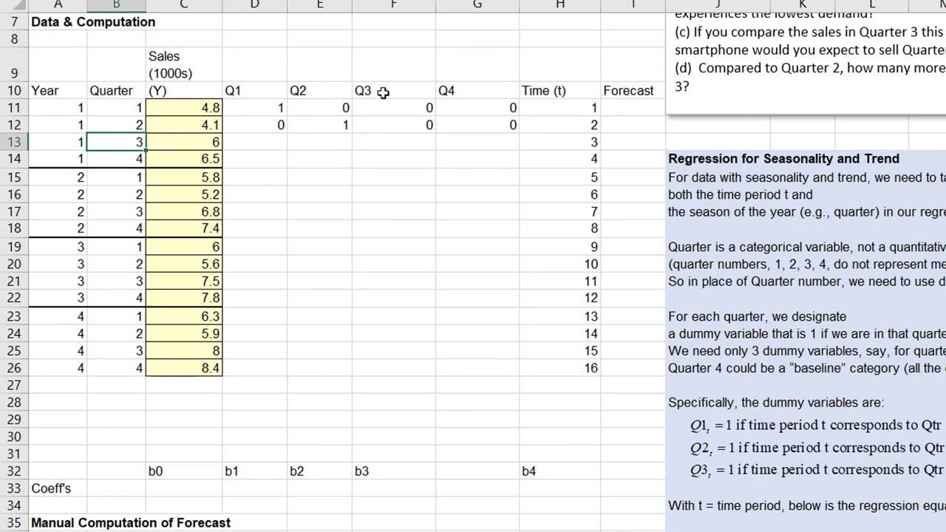
{"action": "left_click", "coordinate": [379, 145]}
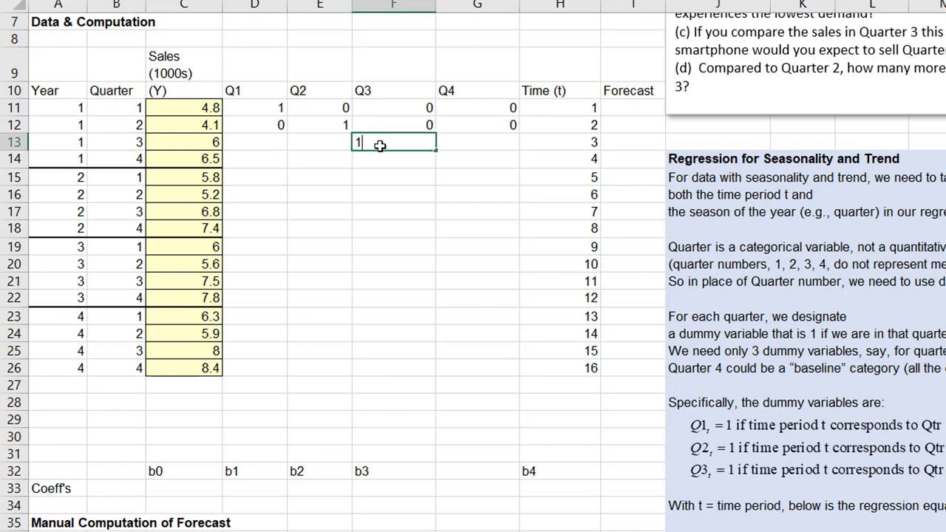
{"action": "type", "text": "1"}
{"action": "key", "text": "Return"}
{"action": "left_click", "coordinate": [281, 143]}
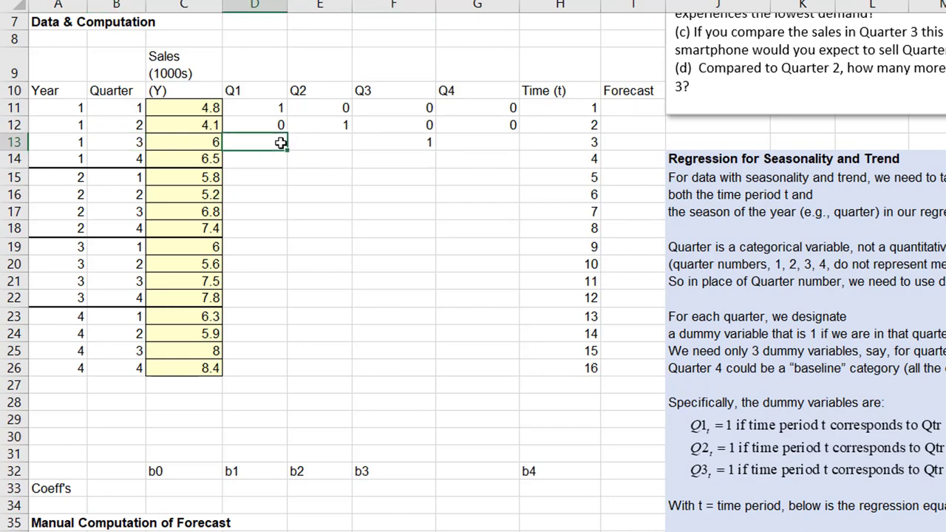
{"action": "type", "text": "0"}
{"action": "left_click", "coordinate": [311, 141]}
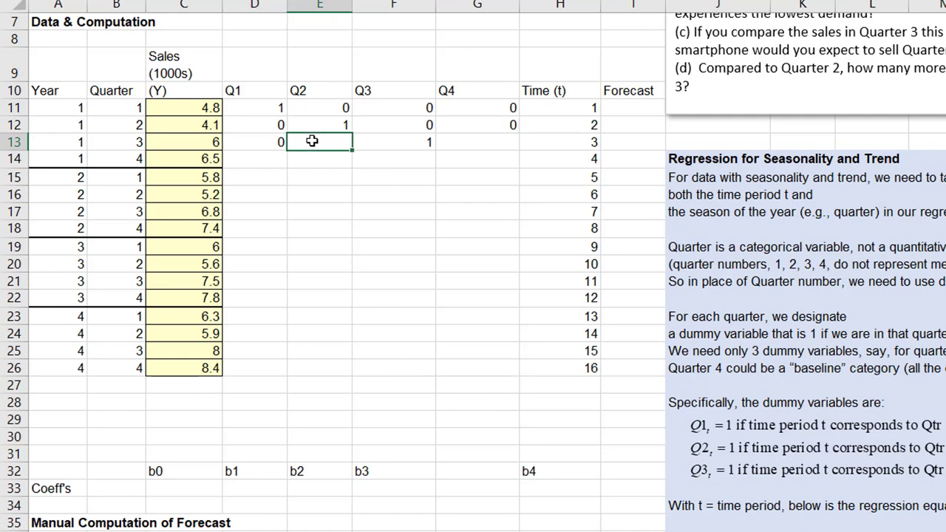
{"action": "type", "text": "0"}
{"action": "left_click", "coordinate": [460, 143]}
{"action": "type", "text": "0"}
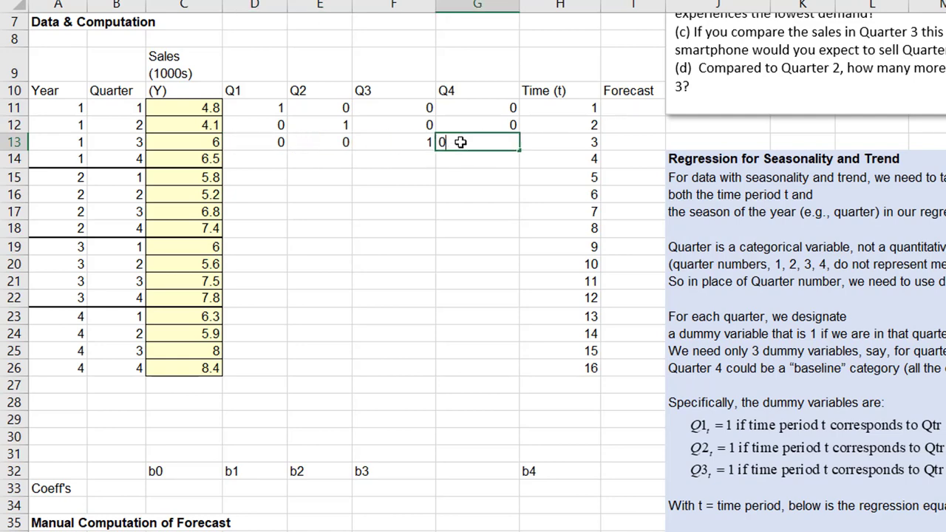
Enter the dummy values for year 1, quarter 4 in row 14: 1 for Q4 and 0 for Q1, Q2 and Q3.
{"action": "left_click", "coordinate": [268, 163]}
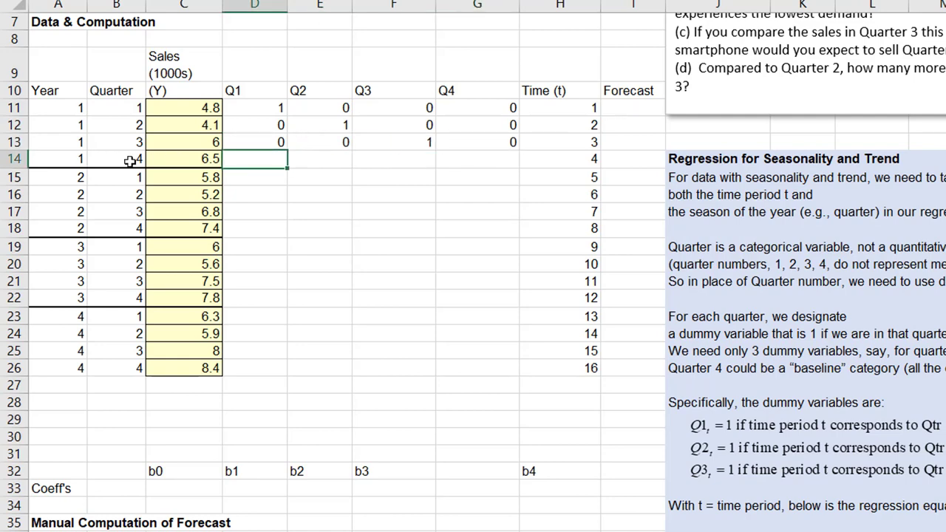
{"action": "left_click", "coordinate": [460, 161]}
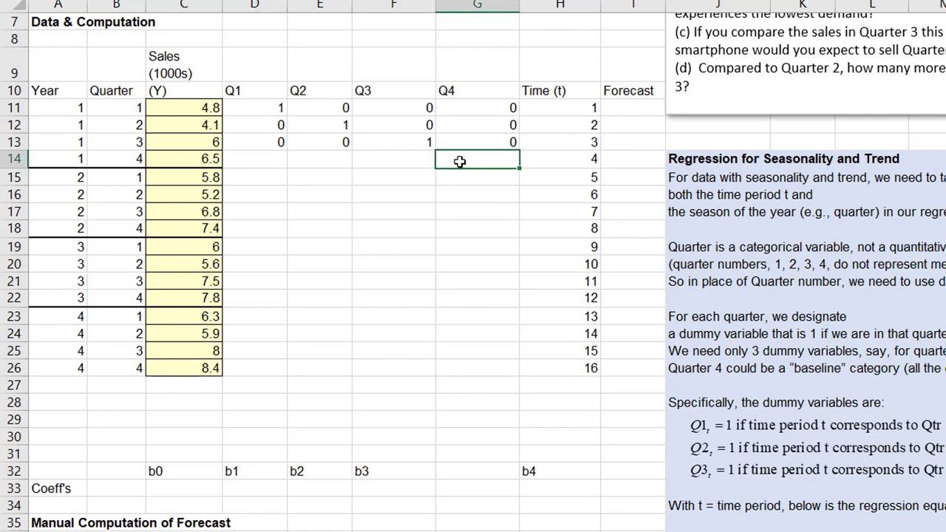
{"action": "type", "text": "1"}
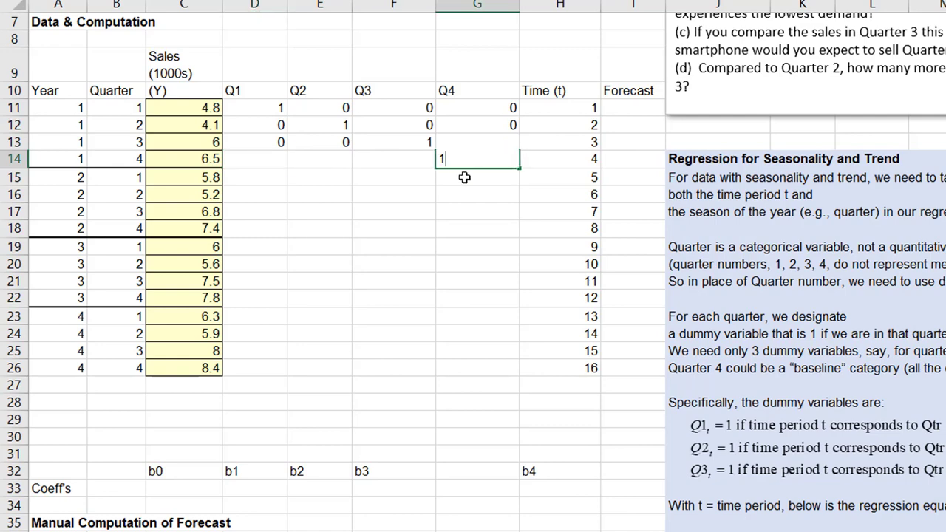
{"action": "key", "text": "Return"}
{"action": "left_click", "coordinate": [271, 159]}
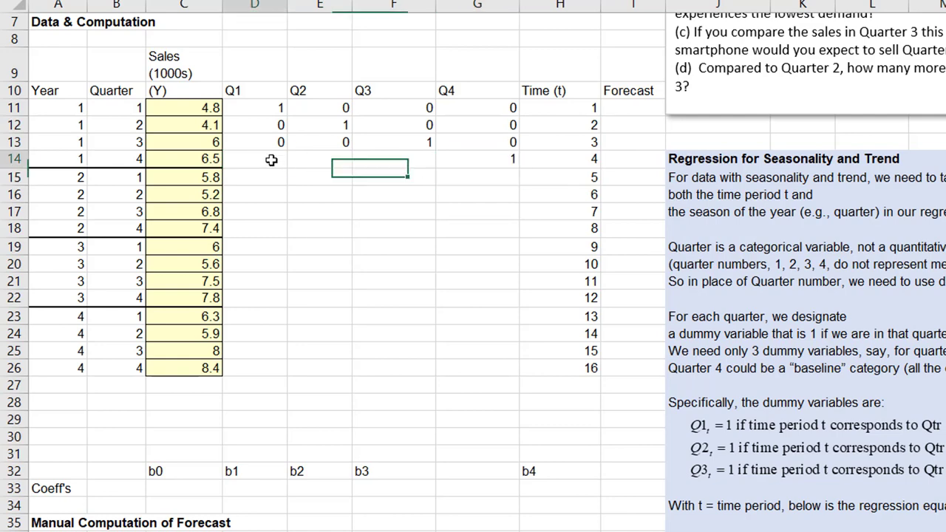
{"action": "type", "text": "0"}
{"action": "left_click", "coordinate": [303, 155]}
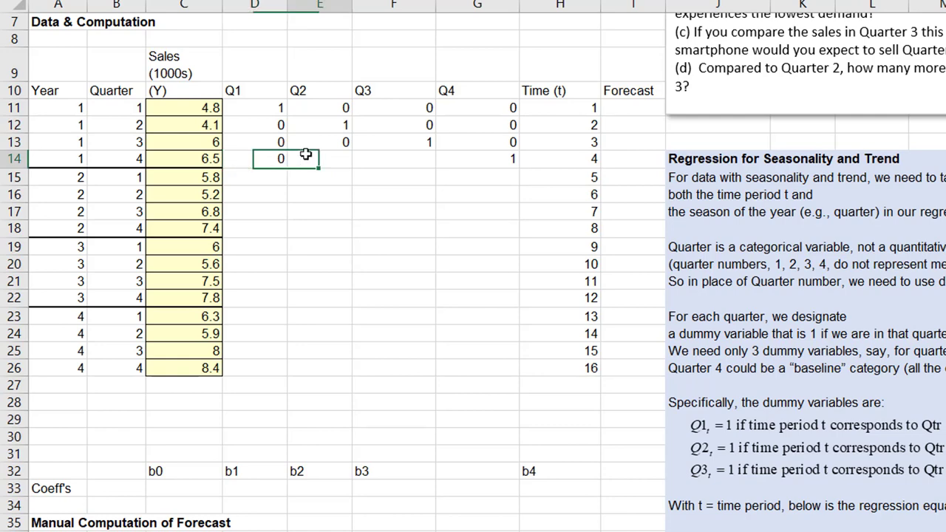
{"action": "type", "text": "0"}
{"action": "left_click", "coordinate": [383, 161]}
{"action": "type", "text": "0"}
{"action": "left_click", "coordinate": [325, 196]}
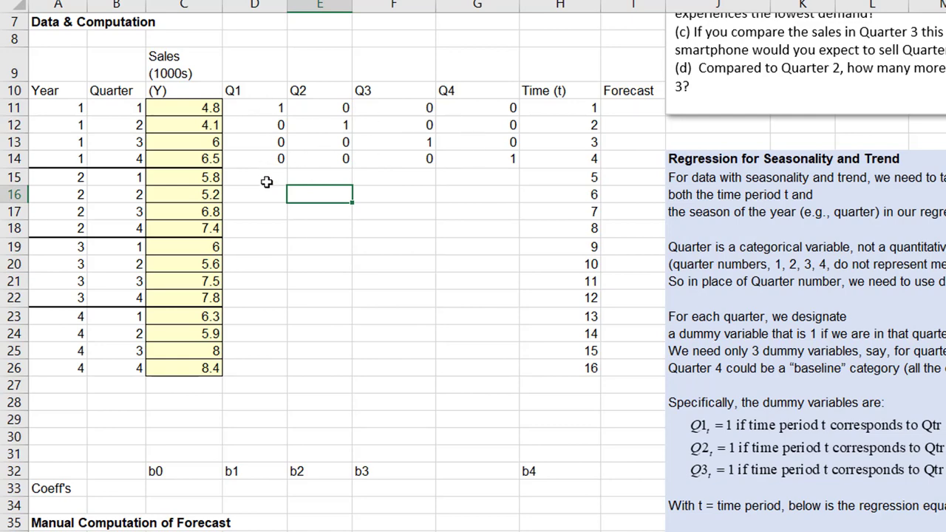
Copy the year 1 dummy block D11:G14 into the rows for years 2, 3 and 4, starting at D15, D19 and D23.
{"action": "left_click_drag", "start_coordinate": [265, 109], "coordinate": [486, 163]}
{"action": "key", "text": "ctrl+c"}
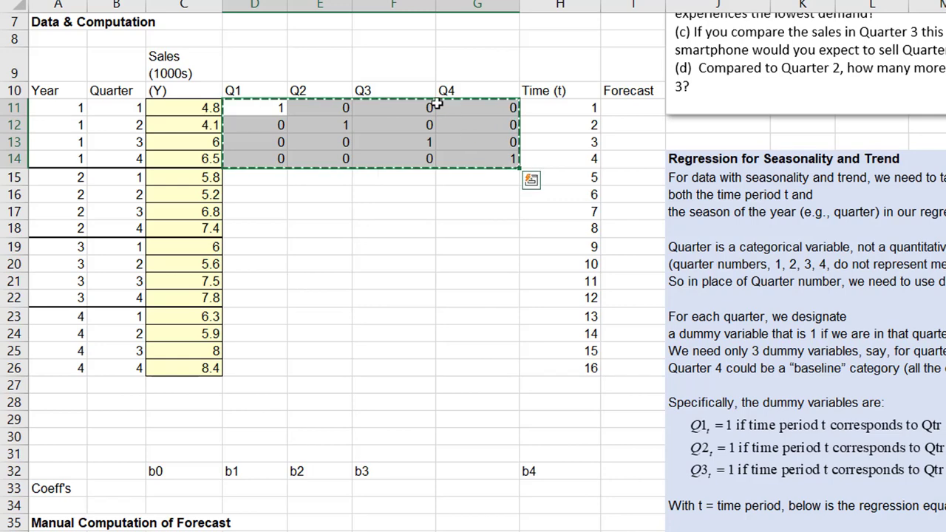
{"action": "left_click", "coordinate": [271, 177]}
{"action": "key", "text": "ctrl+v"}
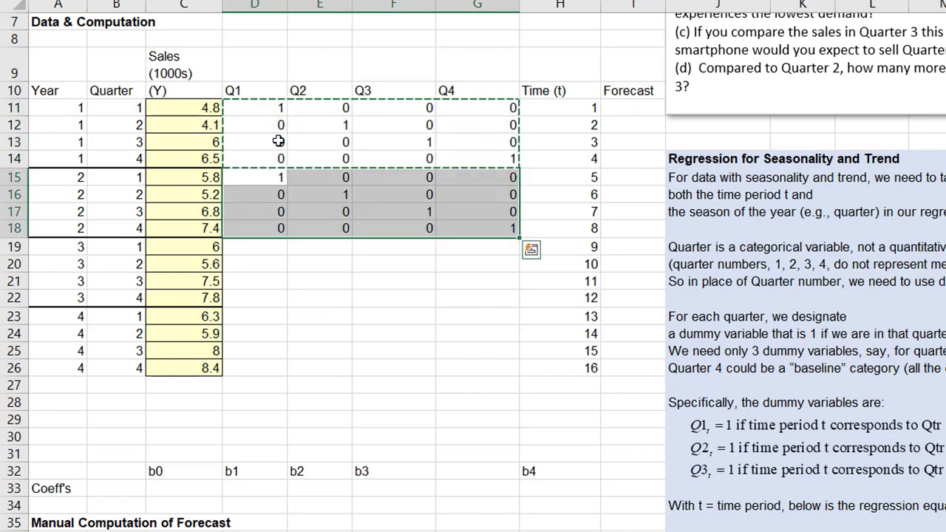
{"action": "left_click", "coordinate": [266, 251]}
{"action": "key", "text": "ctrl+v"}
{"action": "left_click", "coordinate": [253, 318]}
{"action": "key", "text": "ctrl+v"}
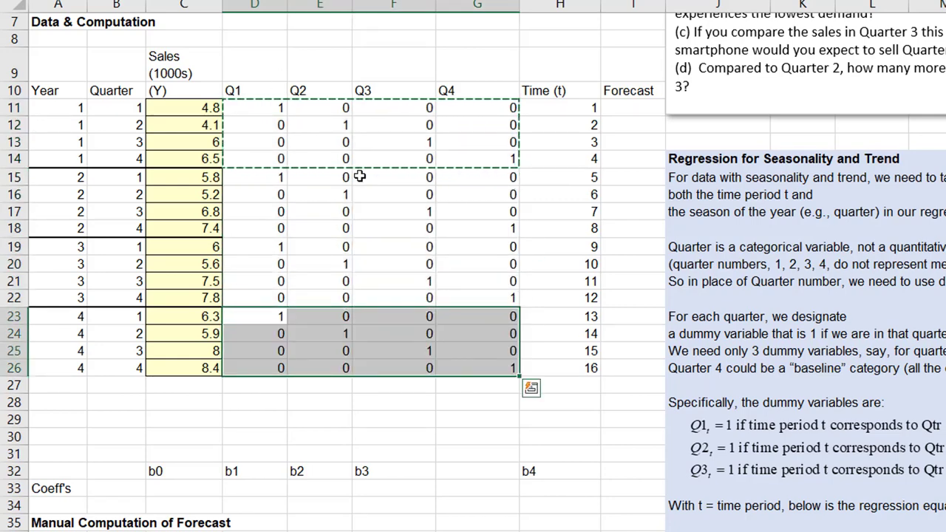
Copy the model text from cell B3 into cell B4.
{"action": "left_click", "coordinate": [254, 68]}
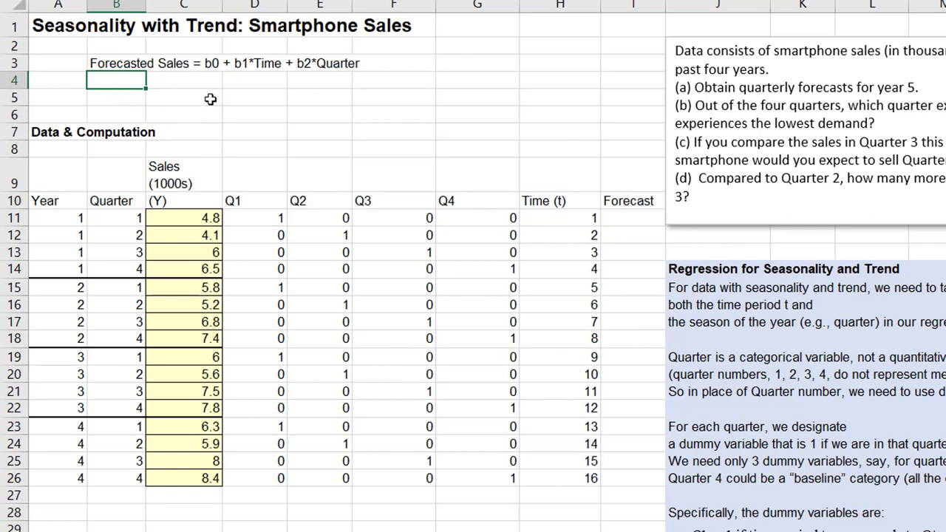
{"action": "left_click", "coordinate": [120, 67]}
{"action": "key", "text": "ctrl+c"}
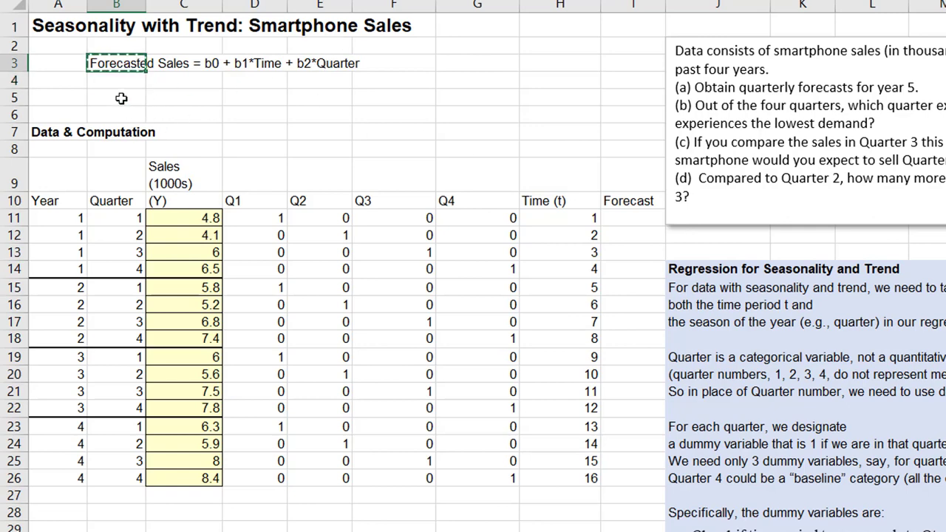
{"action": "left_click", "coordinate": [122, 84]}
{"action": "key", "text": "ctrl+v"}
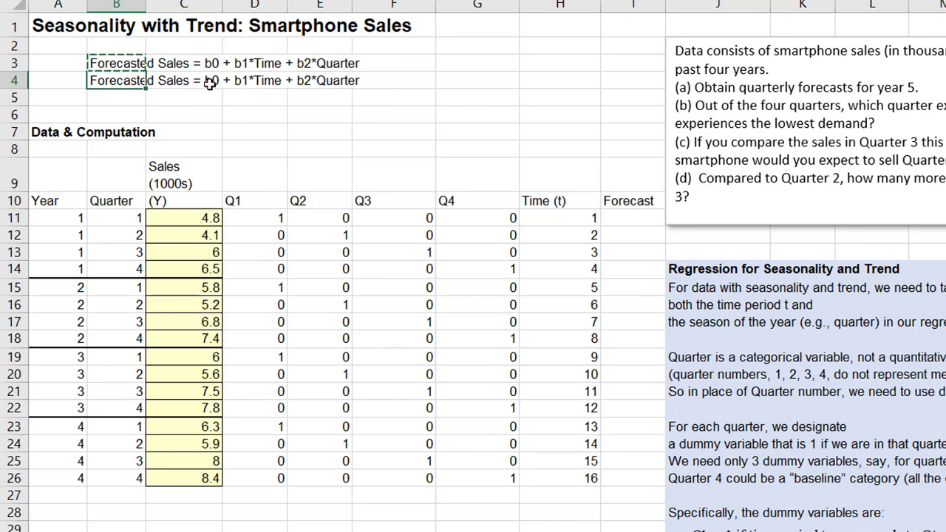
Rewrite the model text in cell B4 as "Forecasted Sales = b0 + b1*Q1 + b2*Q2 + b3*Q3 + b4*Q4 + b4*t".
{"action": "type", "text": "b1b1*Q1"}
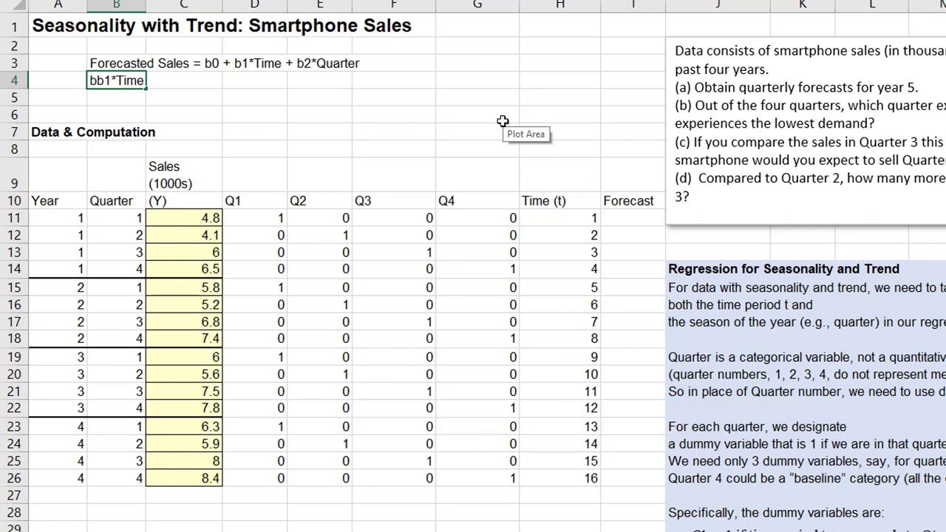
{"action": "key", "text": "BackSpace"}
{"action": "type", "text": "4"}
{"action": "type", "text": " +"}
{"action": "key", "text": "Left"}
{"action": "key", "text": "Left"}
{"action": "key", "text": "Left"}
{"action": "key", "text": "Left"}
{"action": "key", "text": "Left"}
{"action": "key", "text": "Left"}
{"action": "key", "text": "Left"}
{"action": "key", "text": "Left"}
{"action": "key", "text": "Delete"}
{"action": "key", "text": "Delete"}
{"action": "key", "text": "Delete"}
{"action": "key", "text": "Delete"}
{"action": "type", "text": "t"}
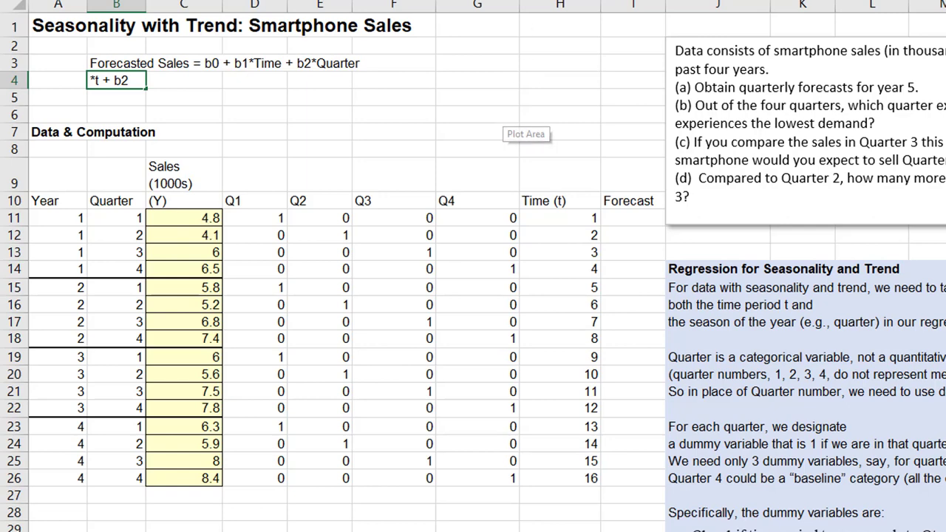
{"action": "key", "text": "Delete"}
{"action": "key", "text": "Delete"}
{"action": "key", "text": "Delete"}
{"action": "key", "text": "Delete"}
{"action": "key", "text": "Delete"}
{"action": "key", "text": "Delete"}
{"action": "key", "text": "Delete"}
{"action": "key", "text": "Delete"}
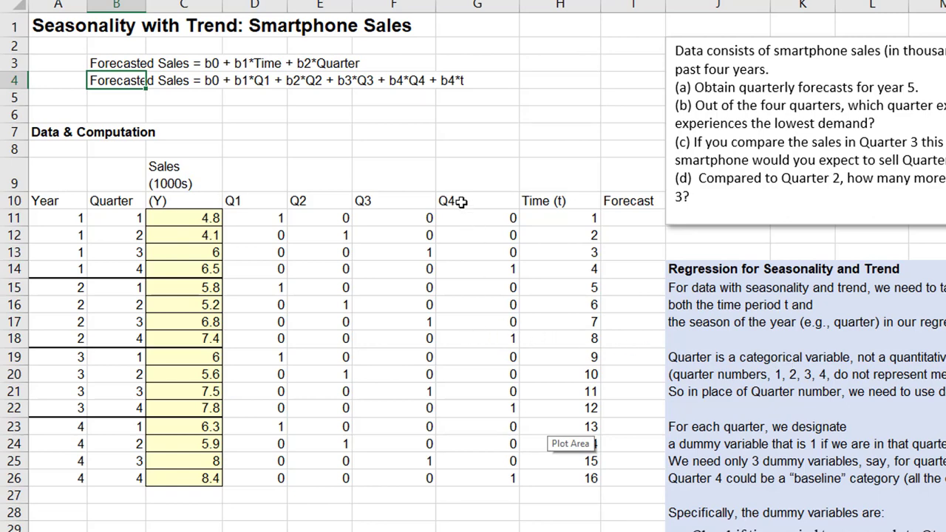
Delete the whole Q4 column so that only the Q1, Q2 and Q3 dummies remain before Time (t).
{"action": "left_click_drag", "start_coordinate": [459, 201], "coordinate": [473, 478]}
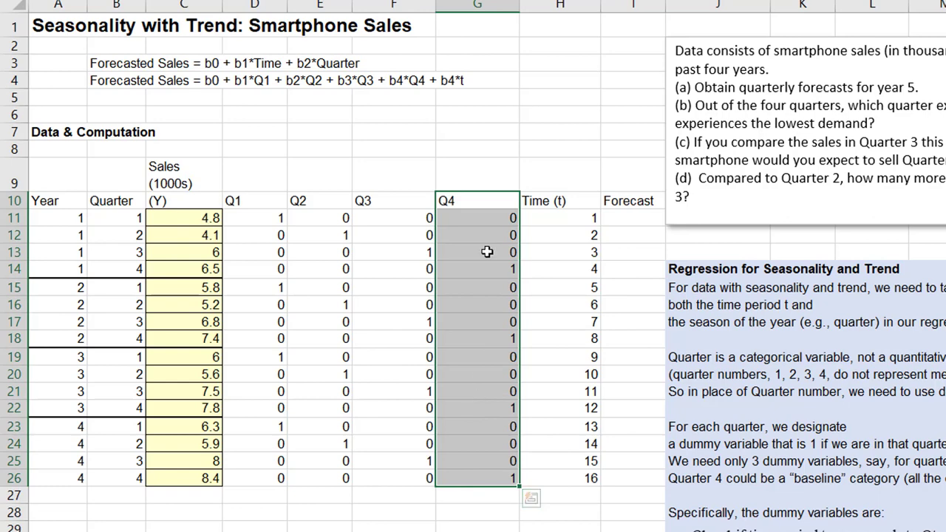
{"action": "left_click", "coordinate": [368, 182]}
{"action": "left_click", "coordinate": [249, 198]}
{"action": "left_click_drag", "start_coordinate": [251, 200], "coordinate": [431, 479]}
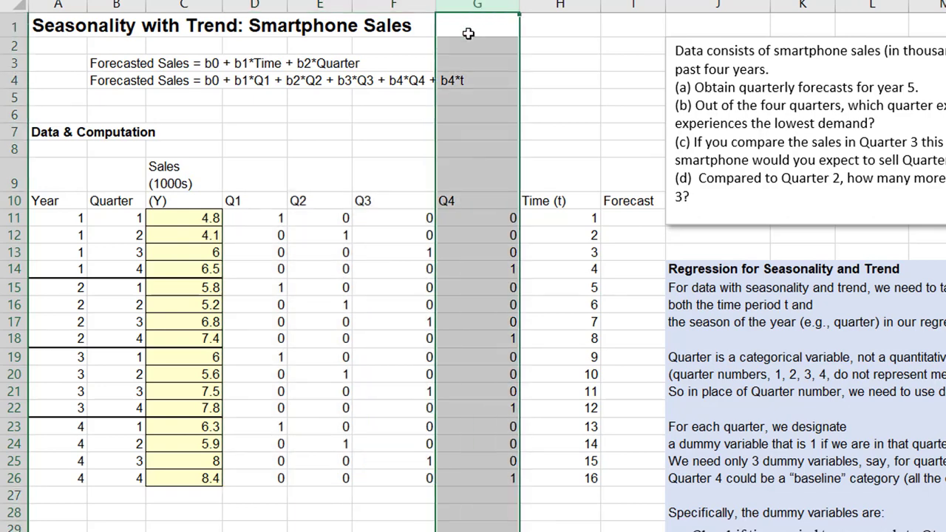
{"action": "right_click", "coordinate": [473, 6]}
{"action": "left_click", "coordinate": [494, 184]}
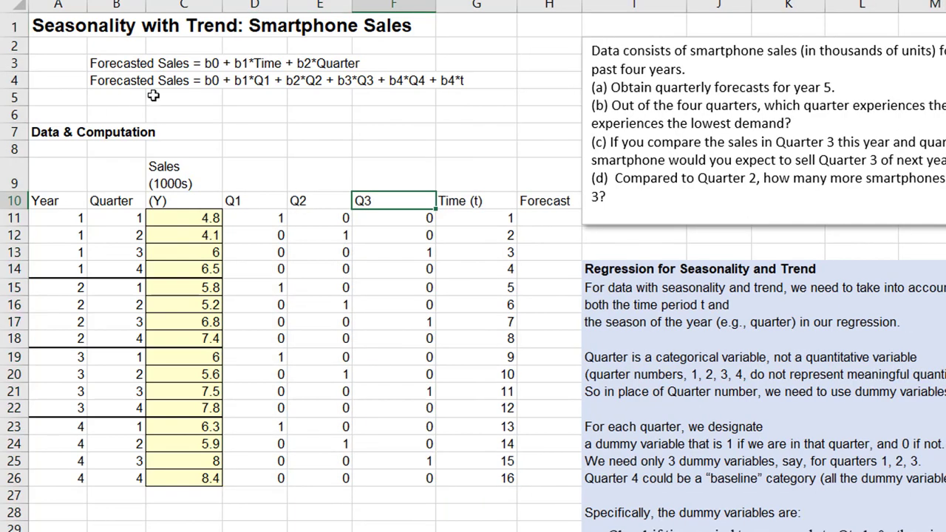
Remove the b4*Q4 term from the model in cell B4, leaving "Forecasted Sales = b0 + b1*Q1 + b2*Q2 + b3*Q3 + b4*t".
{"action": "left_click", "coordinate": [109, 81]}
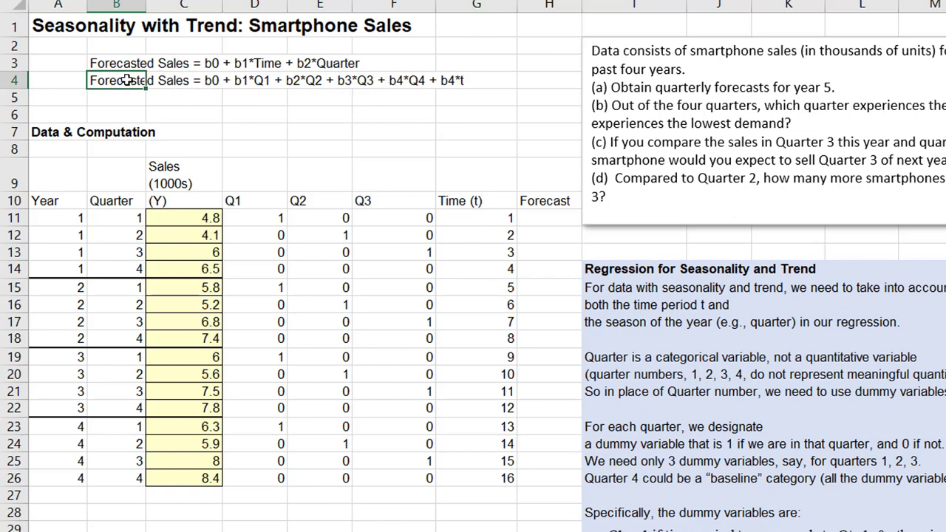
{"action": "left_click_drag", "start_coordinate": [390, 81], "coordinate": [433, 80]}
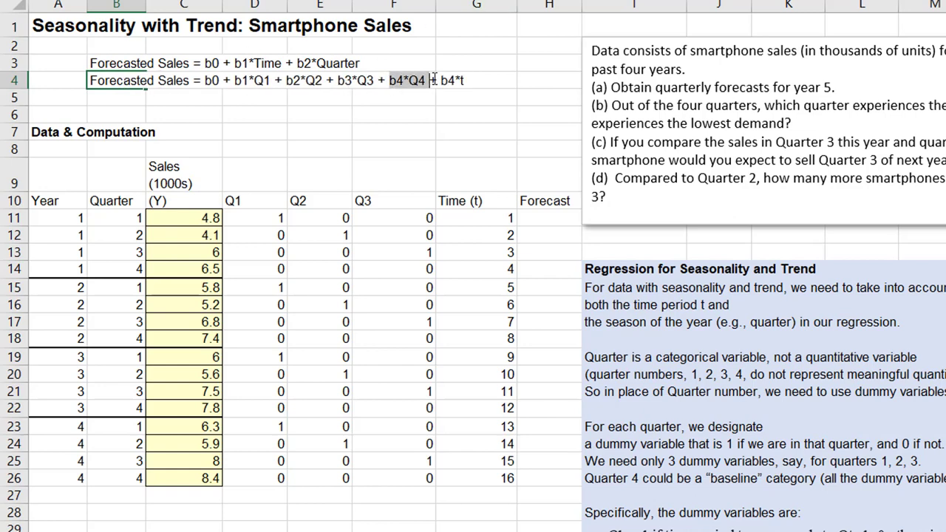
{"action": "key", "text": "Delete"}
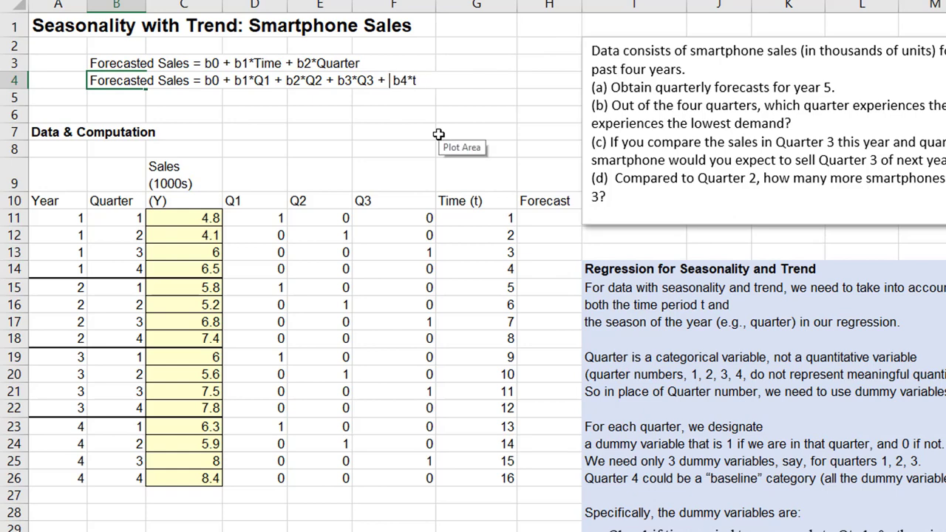
{"action": "key", "text": "Delete"}
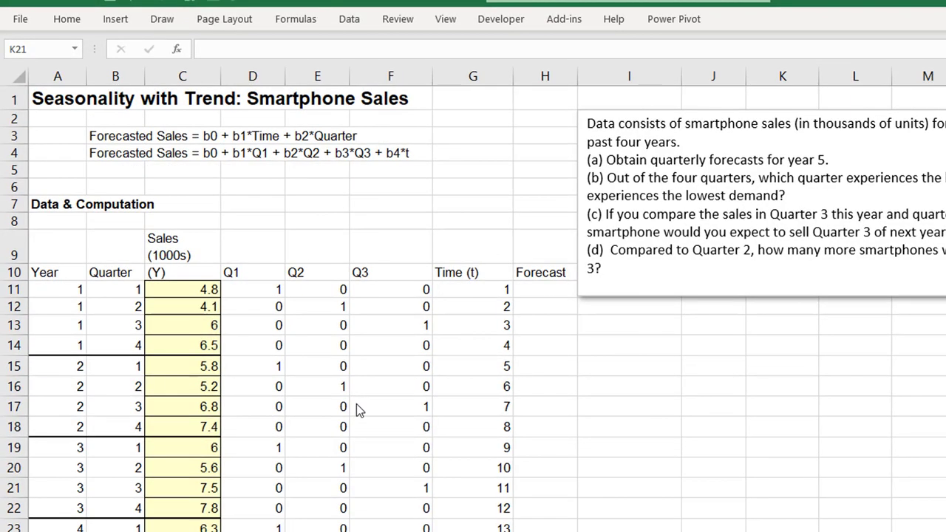
Start a Regression from the data analysis tools and set the Input Y Range to the sales column, $C$10:$C$26.
{"action": "left_click", "coordinate": [350, 20]}
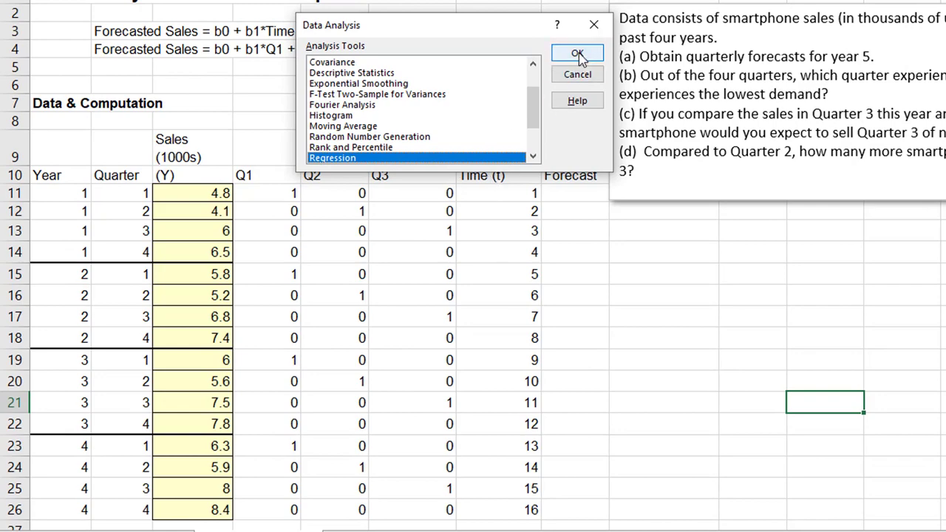
{"action": "left_click", "coordinate": [578, 54]}
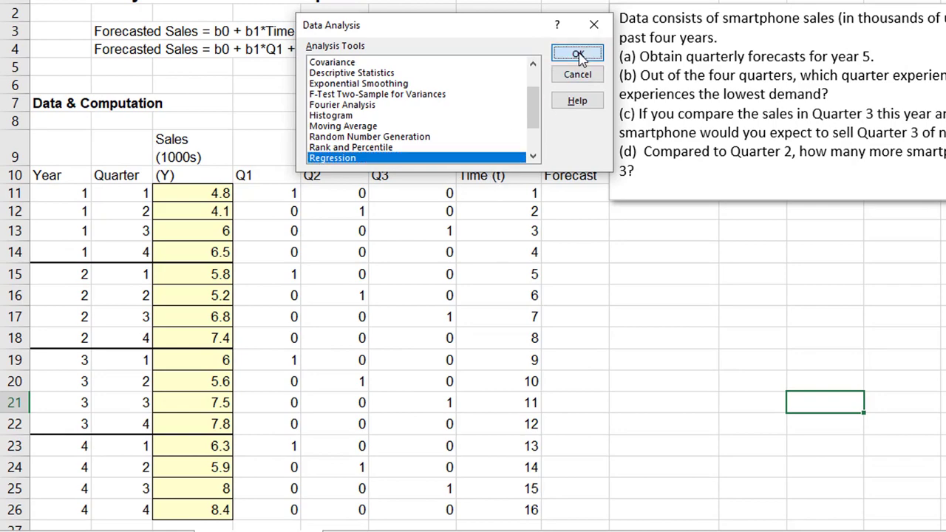
{"action": "left_click_drag", "start_coordinate": [503, 2], "coordinate": [686, 209]}
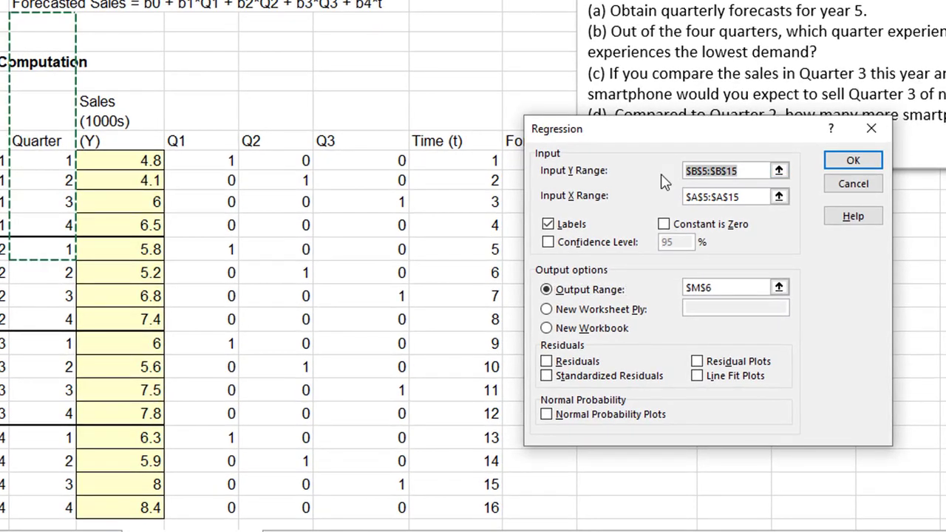
{"action": "key", "text": "BackSpace"}
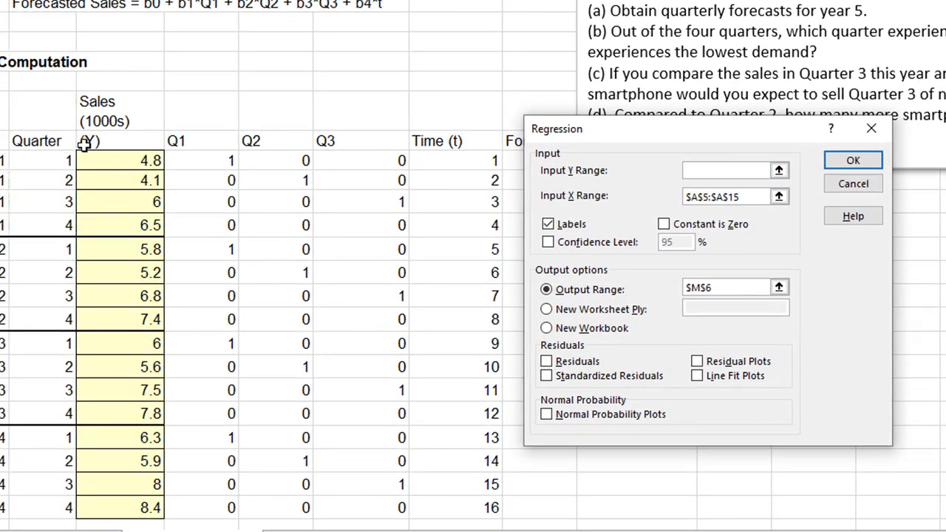
{"action": "left_click", "coordinate": [119, 141]}
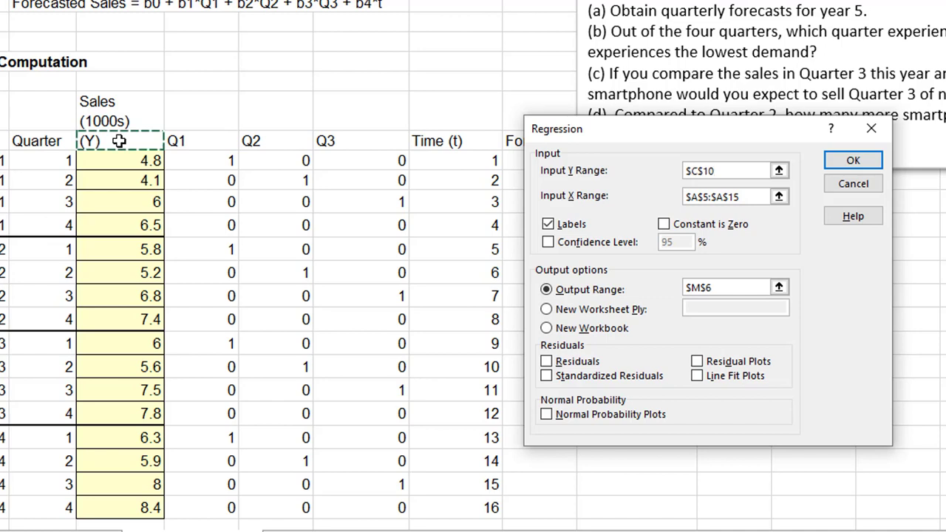
{"action": "key", "text": "ctrl+shift+Down"}
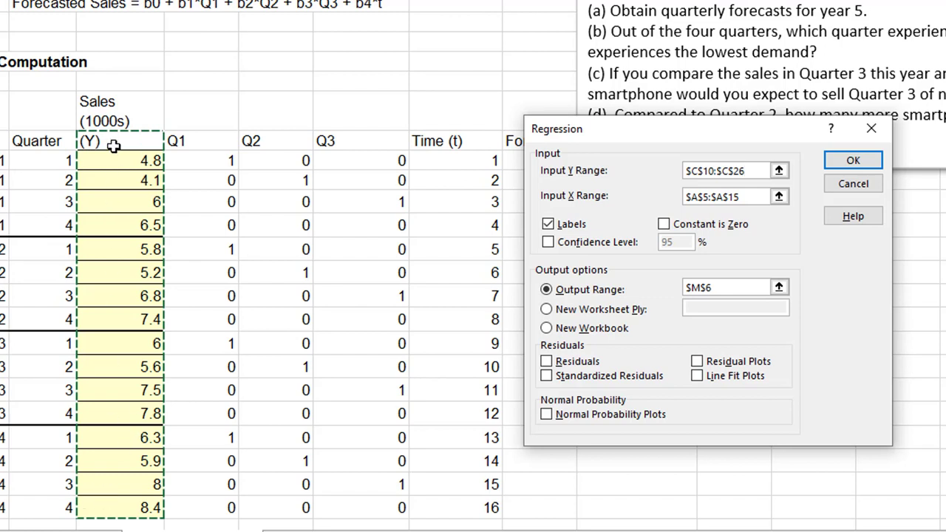
Set the regression's Input X Range to the Q1, Q2, Q3 and Time (t) columns with headers, $D$10:$G$26.
{"action": "double_click", "coordinate": [752, 200]}
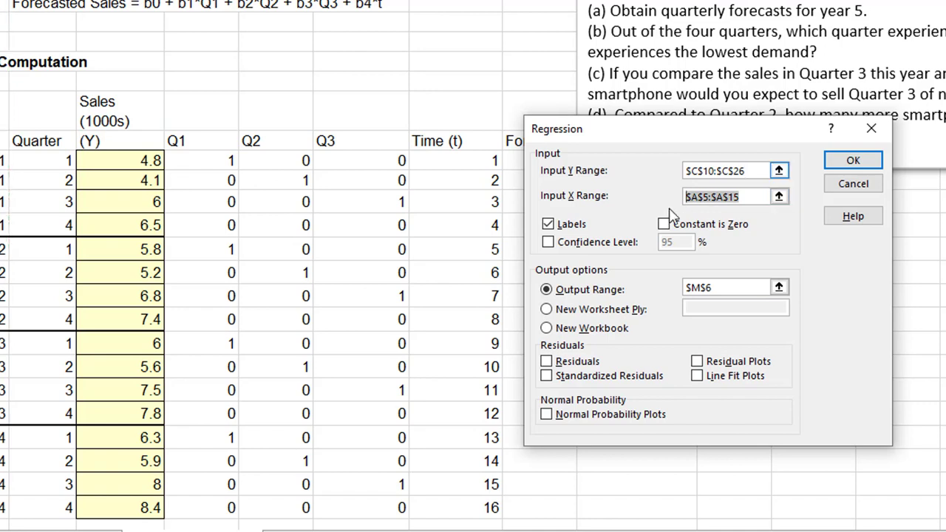
{"action": "left_click_drag", "start_coordinate": [194, 141], "coordinate": [444, 146]}
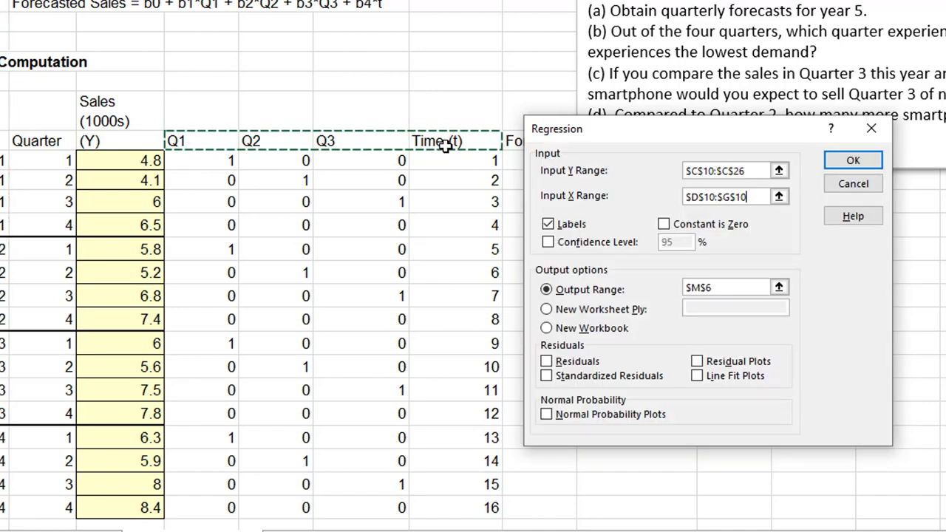
{"action": "left_click_drag", "start_coordinate": [207, 141], "coordinate": [473, 504]}
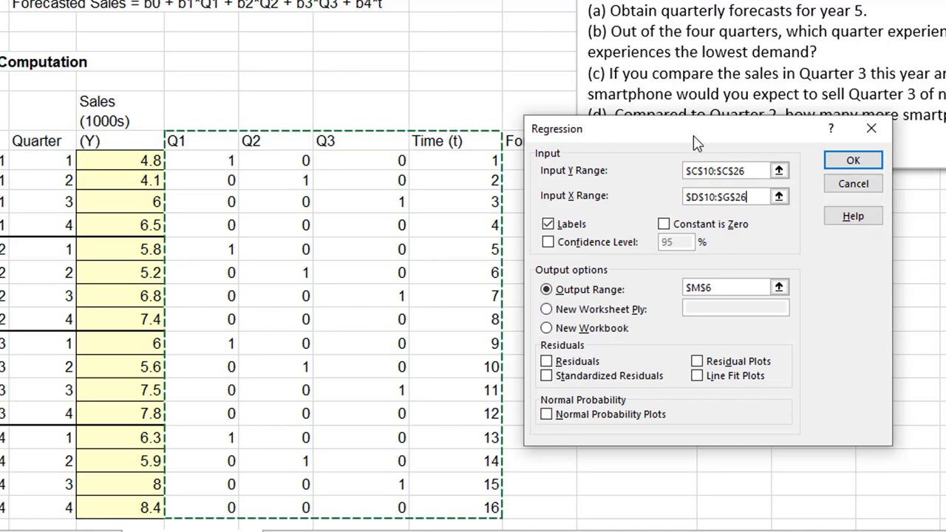
Set the regression's Output Range to $J$17 and run the analysis.
{"action": "left_click_drag", "start_coordinate": [694, 133], "coordinate": [333, 0]}
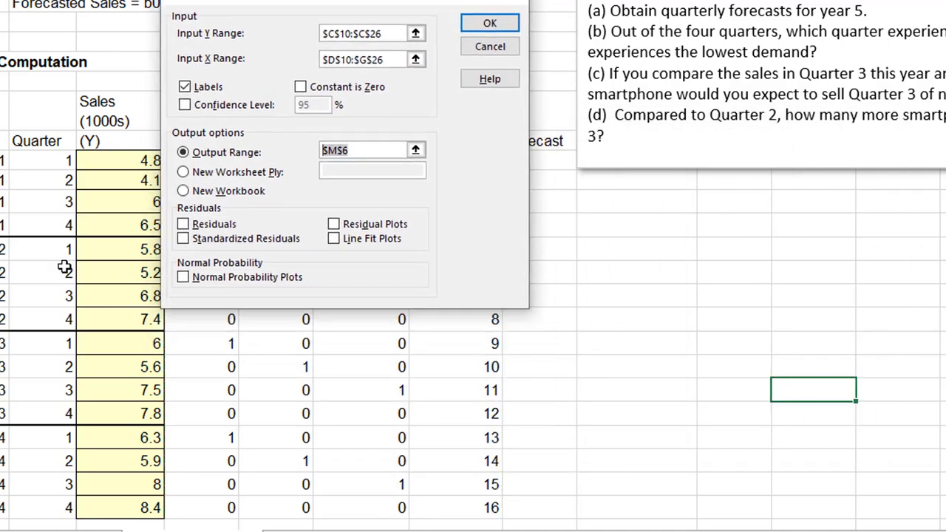
{"action": "left_click", "coordinate": [659, 308]}
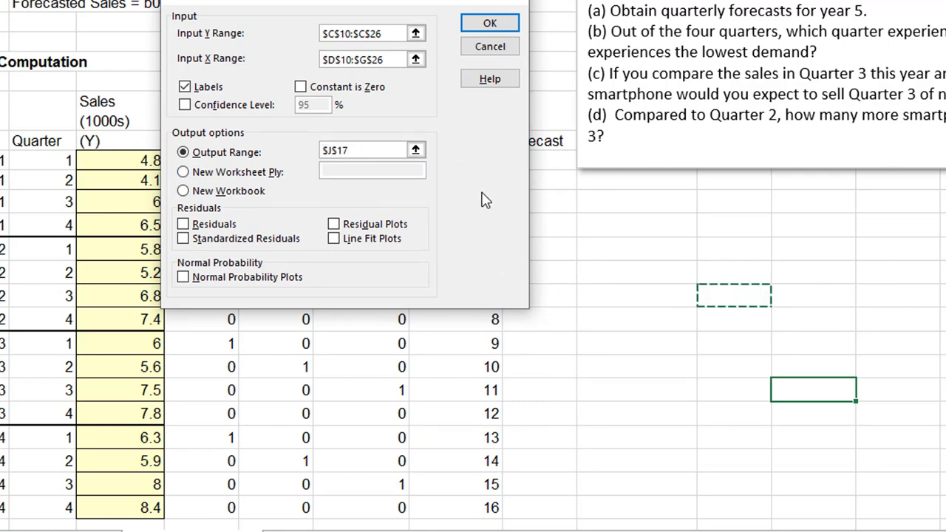
{"action": "left_click", "coordinate": [488, 24]}
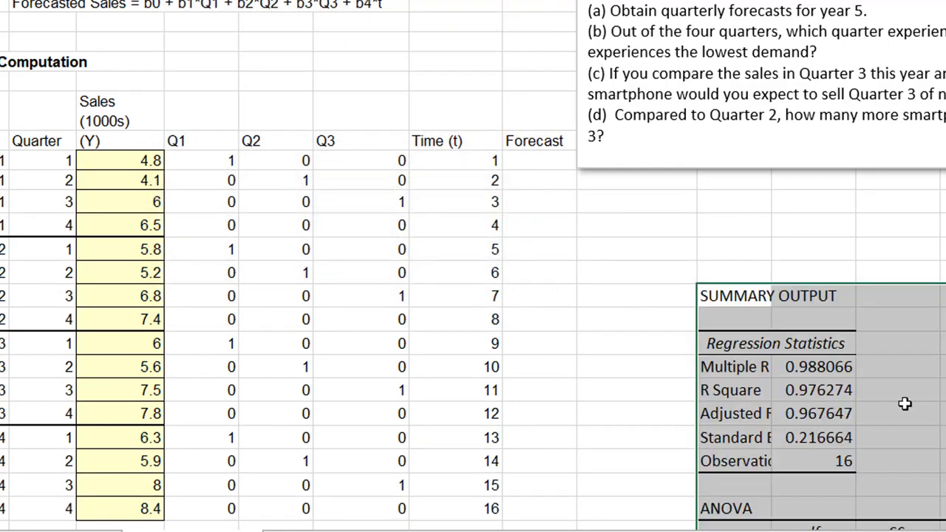
Show all values in the regression output's coefficients table, from Intercept to Time (t), with three decimal places.
{"action": "scroll", "coordinate": [904, 404], "scroll_direction": "down", "scroll_amount": 2}
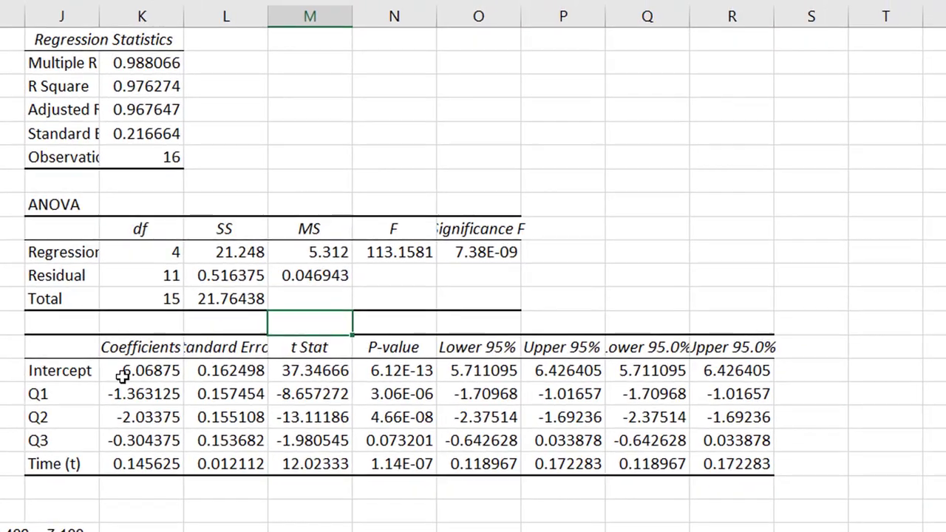
{"action": "left_click_drag", "start_coordinate": [148, 371], "coordinate": [735, 463]}
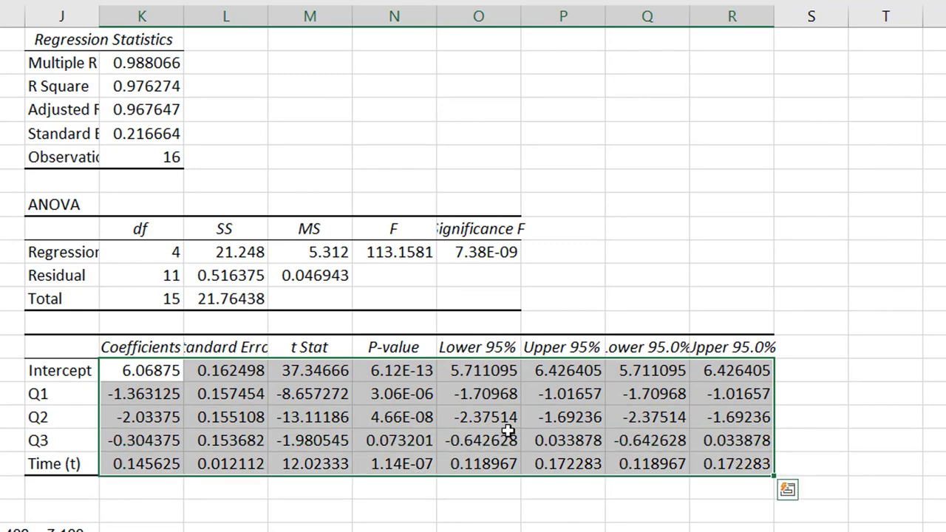
{"action": "right_click", "coordinate": [355, 408]}
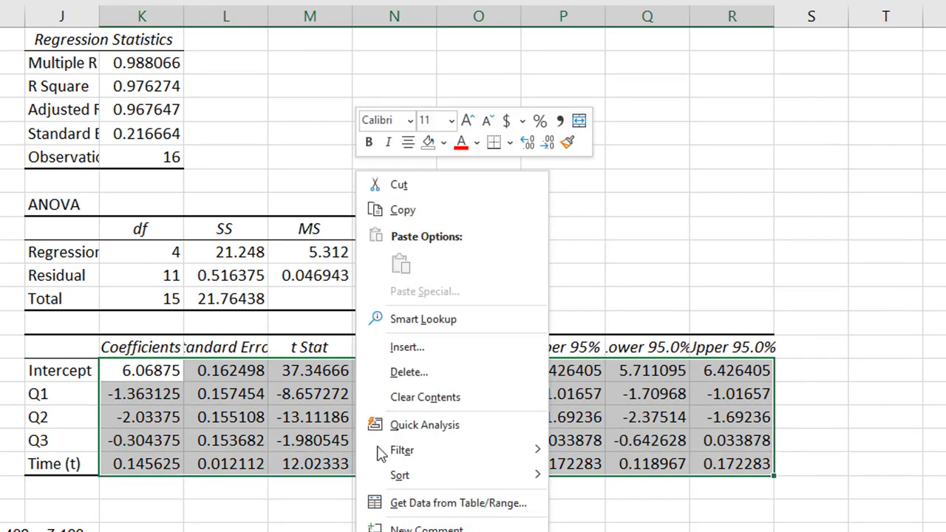
{"action": "left_click", "coordinate": [549, 145]}
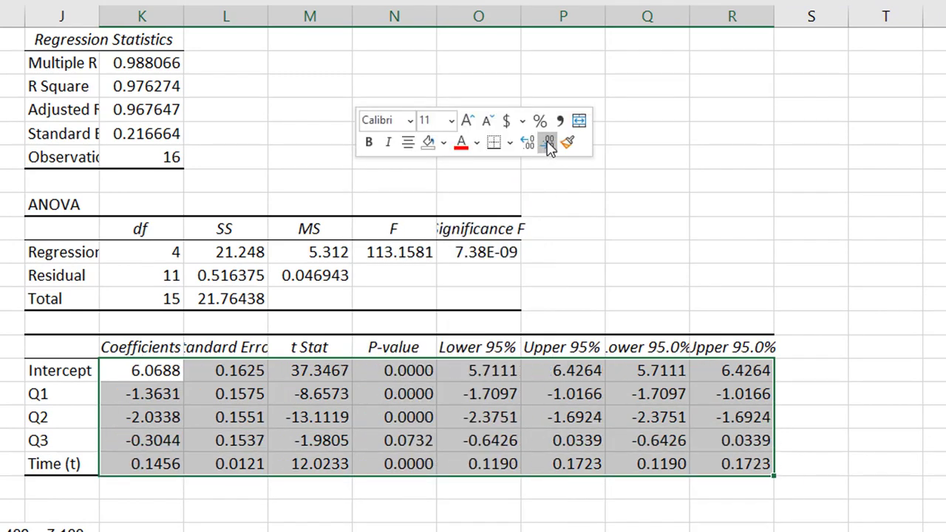
{"action": "left_click", "coordinate": [549, 144]}
{"action": "left_click", "coordinate": [235, 418]}
{"action": "left_click", "coordinate": [170, 279]}
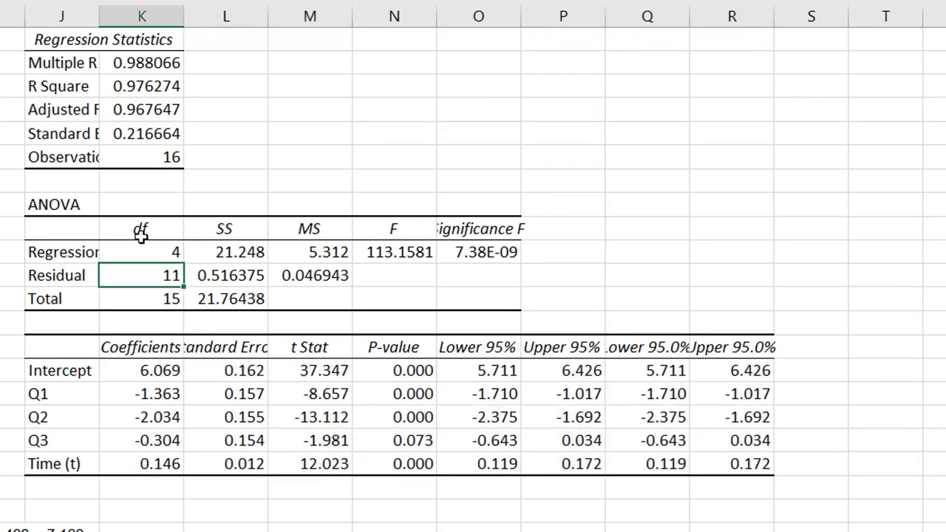
Fit column J to its labels and show the Multiple R through Standard Error values with three decimal places.
{"action": "double_click", "coordinate": [98, 16]}
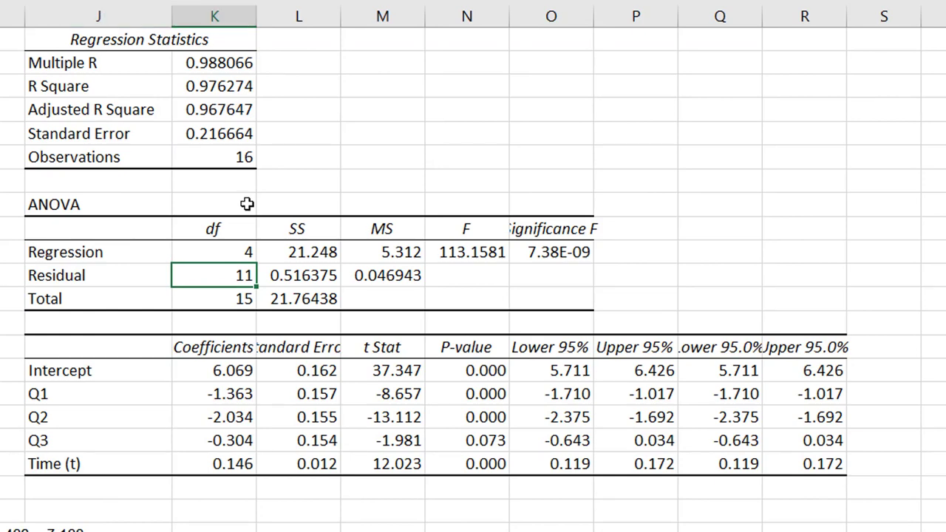
{"action": "left_click_drag", "start_coordinate": [221, 63], "coordinate": [220, 139]}
{"action": "right_click", "coordinate": [221, 113]}
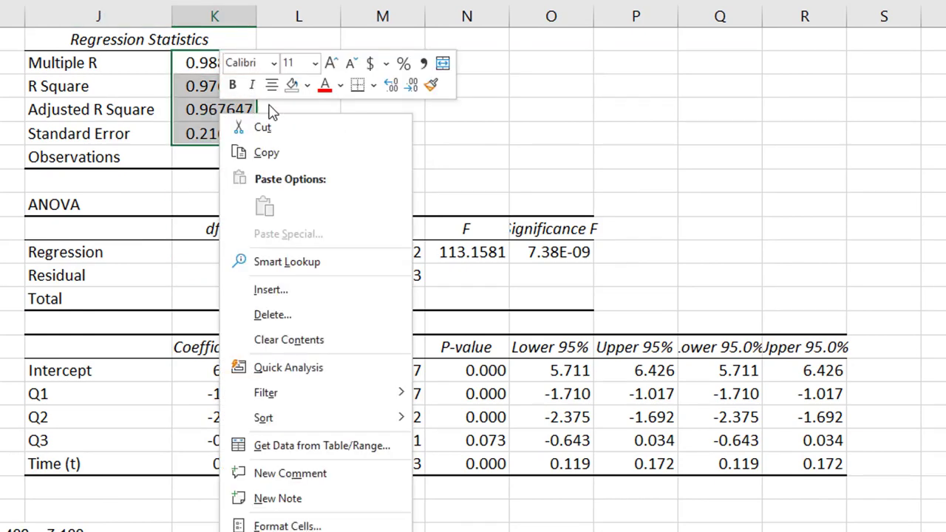
{"action": "left_click", "coordinate": [412, 86]}
{"action": "left_click", "coordinate": [412, 86]}
{"action": "left_click", "coordinate": [412, 86]}
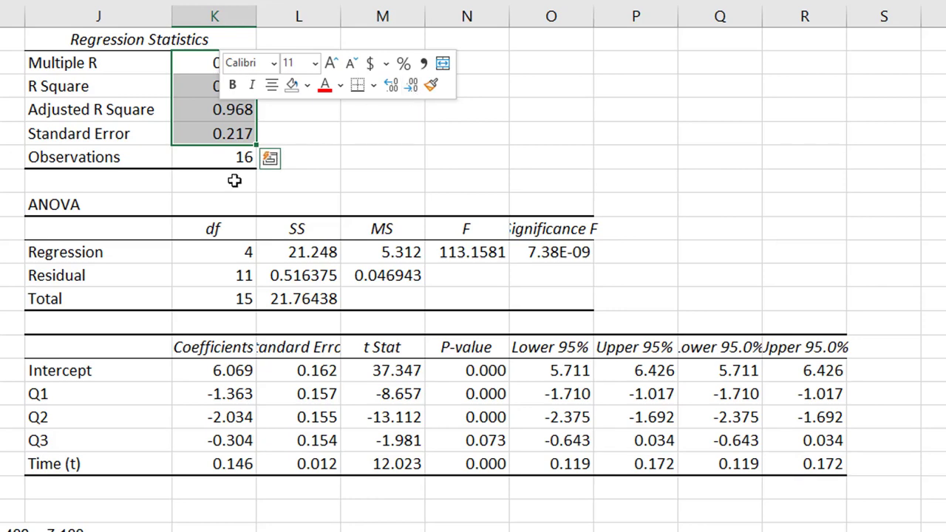
{"action": "left_click", "coordinate": [220, 144]}
Show the ANOVA table's SS, MS, F and Significance F values with three decimal places.
{"action": "left_click_drag", "start_coordinate": [332, 250], "coordinate": [581, 300]}
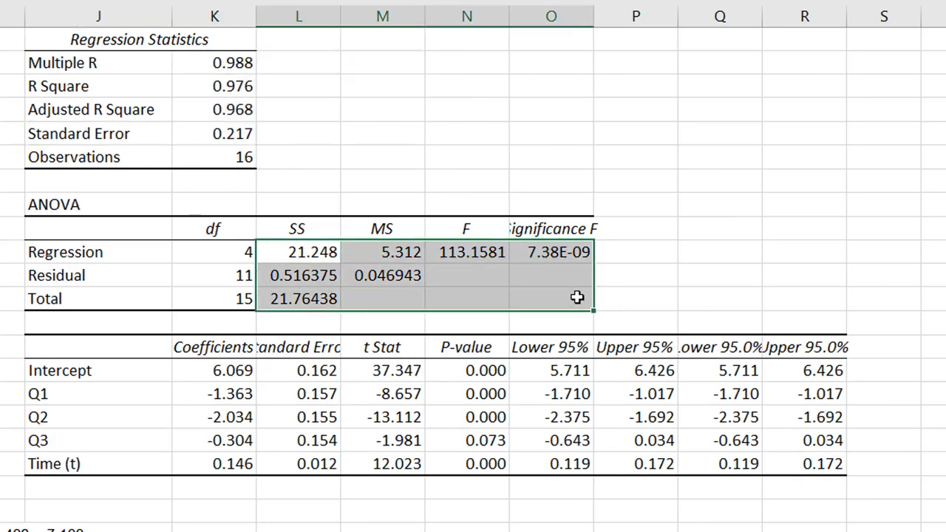
{"action": "right_click", "coordinate": [578, 296]}
{"action": "left_click", "coordinate": [768, 143]}
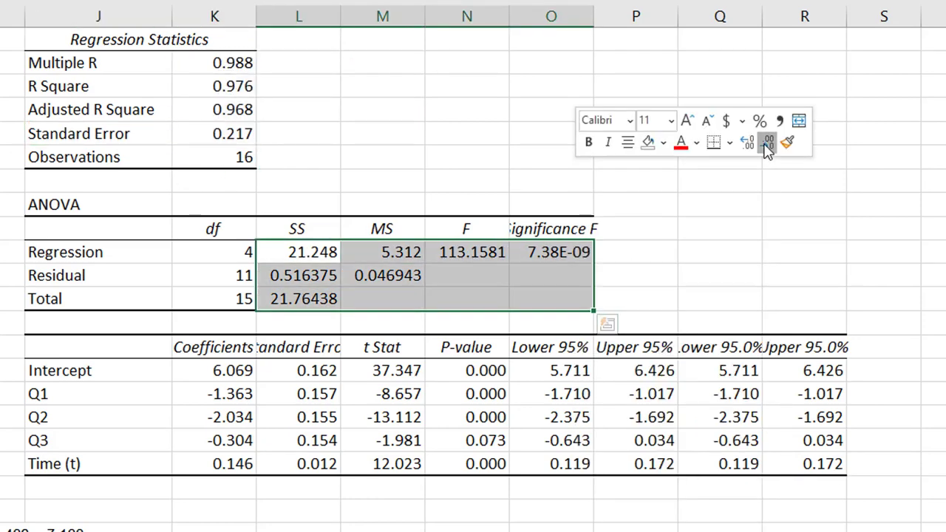
{"action": "left_click", "coordinate": [767, 144]}
{"action": "left_click", "coordinate": [750, 143]}
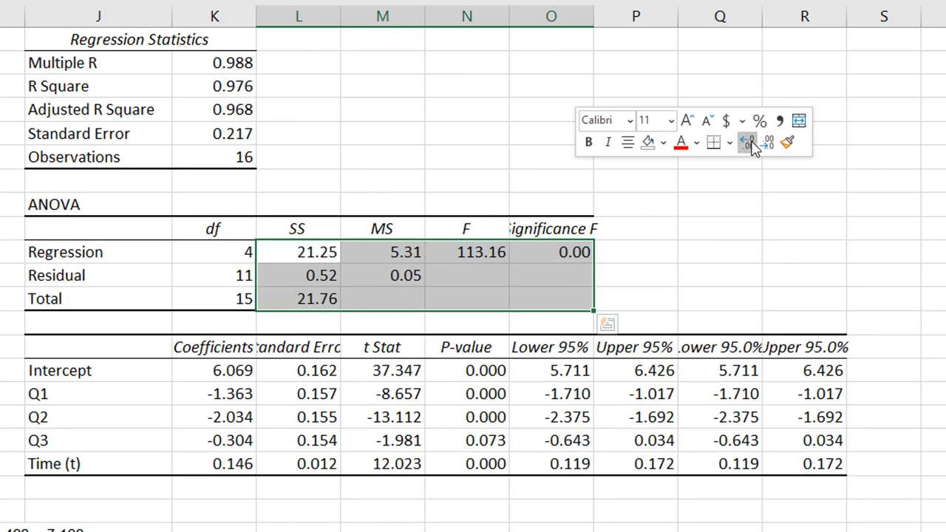
{"action": "left_click", "coordinate": [750, 143]}
{"action": "left_click", "coordinate": [238, 134]}
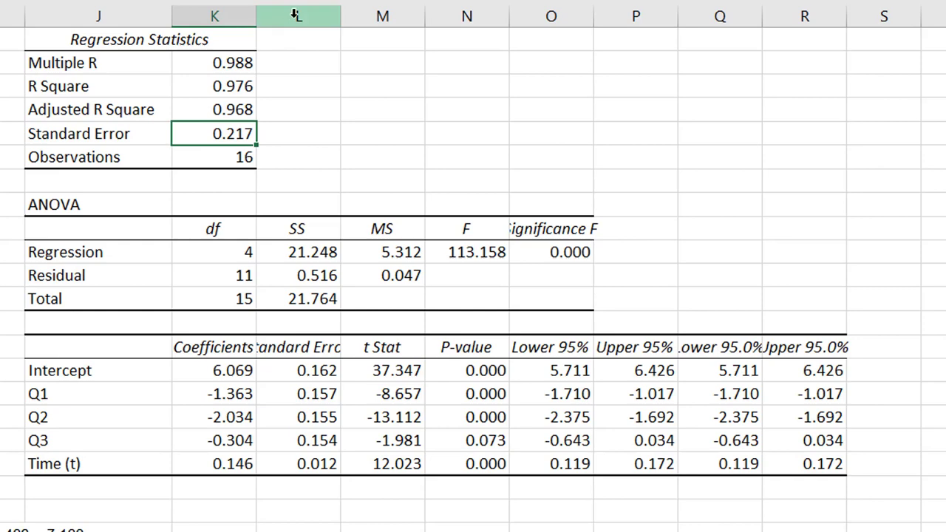
Fit the widths of columns L through R to their contents.
{"action": "mouse_move", "coordinate": [296, 15]}
{"action": "left_mouse_down"}
{"action": "mouse_move", "coordinate": [781, 106]}
{"action": "mouse_move", "coordinate": [790, 68]}
{"action": "mouse_move", "coordinate": [850, 20]}
{"action": "left_mouse_up"}
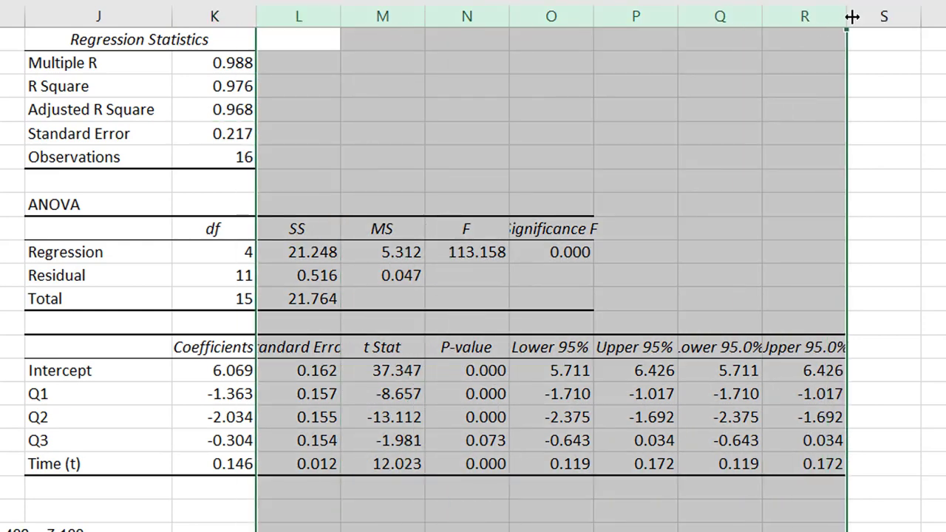
{"action": "double_click", "coordinate": [850, 16]}
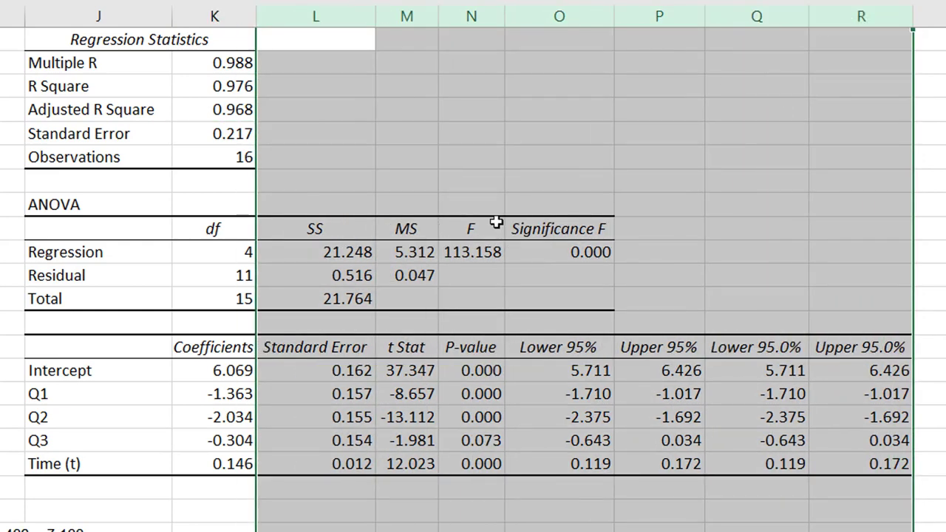
{"action": "left_click", "coordinate": [96, 229]}
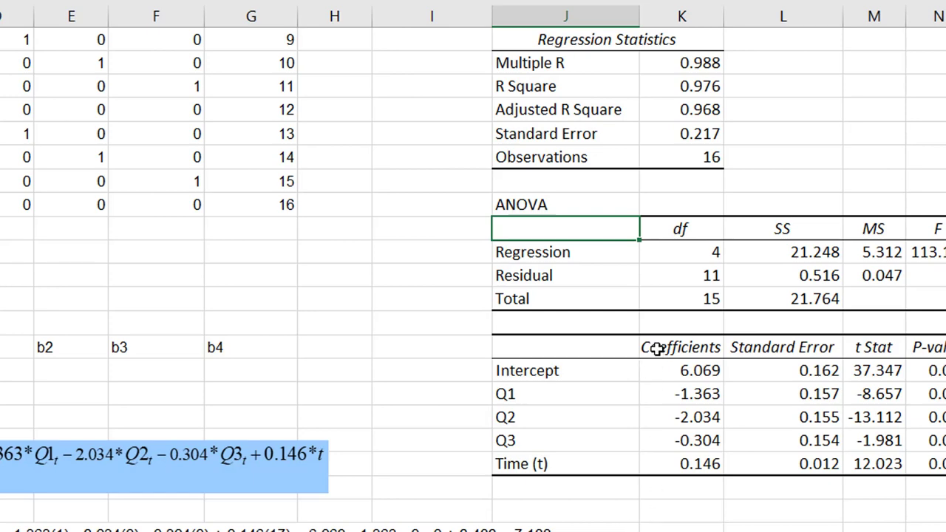
Label the coefficient rows Intercept, Q1, Q2, Q3 and Time (t) as b0, b1, b2, b3 and b4 in column I.
{"action": "left_click_drag", "start_coordinate": [657, 370], "coordinate": [658, 465]}
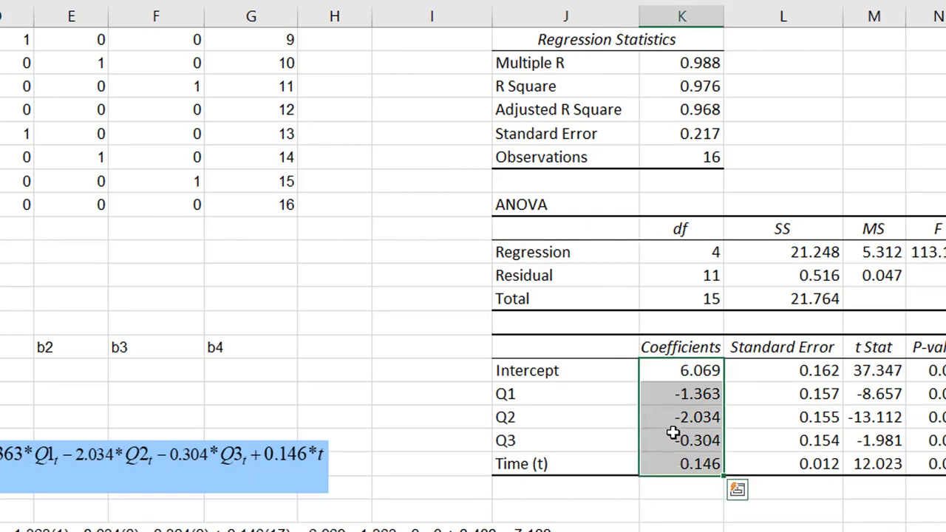
{"action": "left_click", "coordinate": [432, 372]}
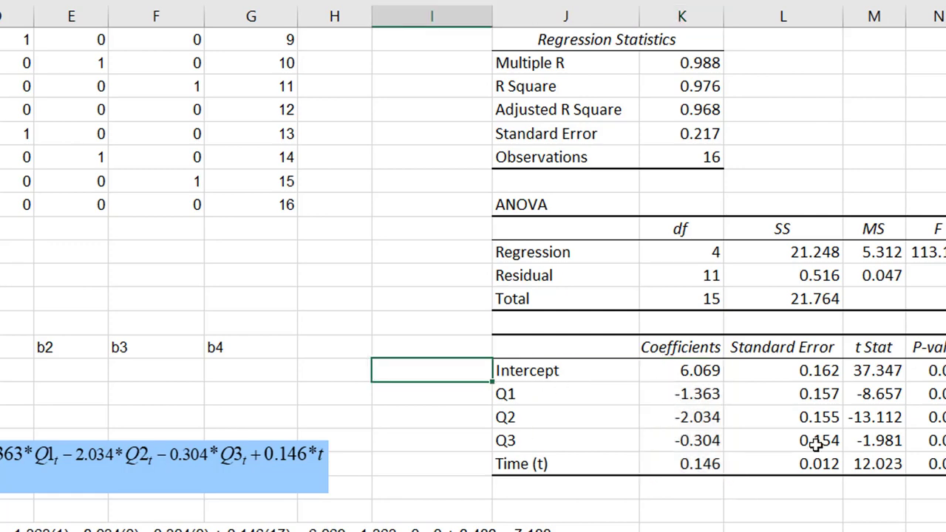
{"action": "type", "text": "b0"}
{"action": "key", "text": "Return"}
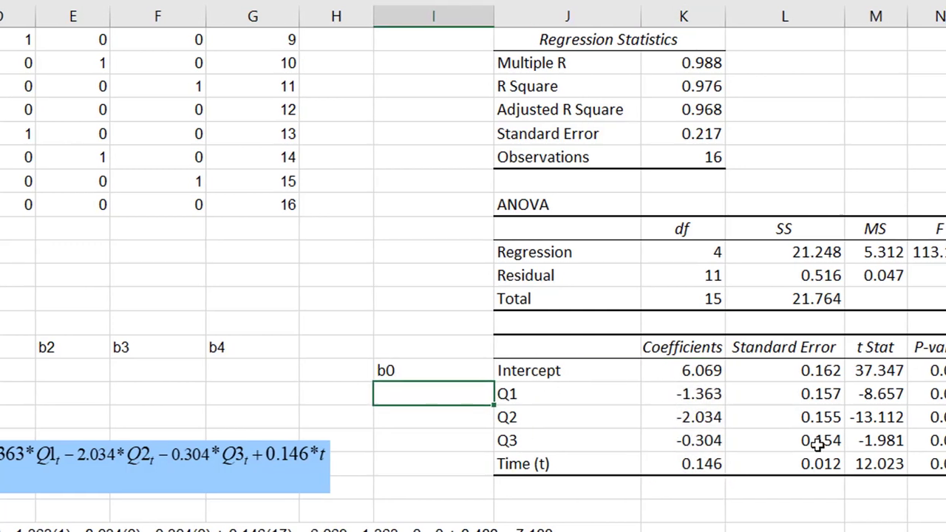
{"action": "scroll", "coordinate": [815, 442], "scroll_direction": "left", "scroll_amount": 3}
{"action": "type", "text": "b1"}
{"action": "key", "text": "Return"}
{"action": "type", "text": "b2"}
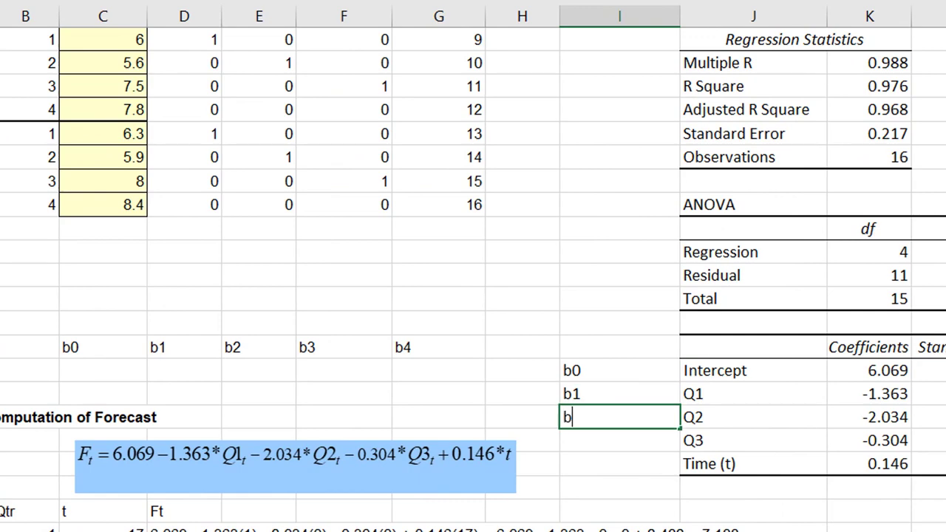
{"action": "key", "text": "Return"}
{"action": "key", "text": "Return"}
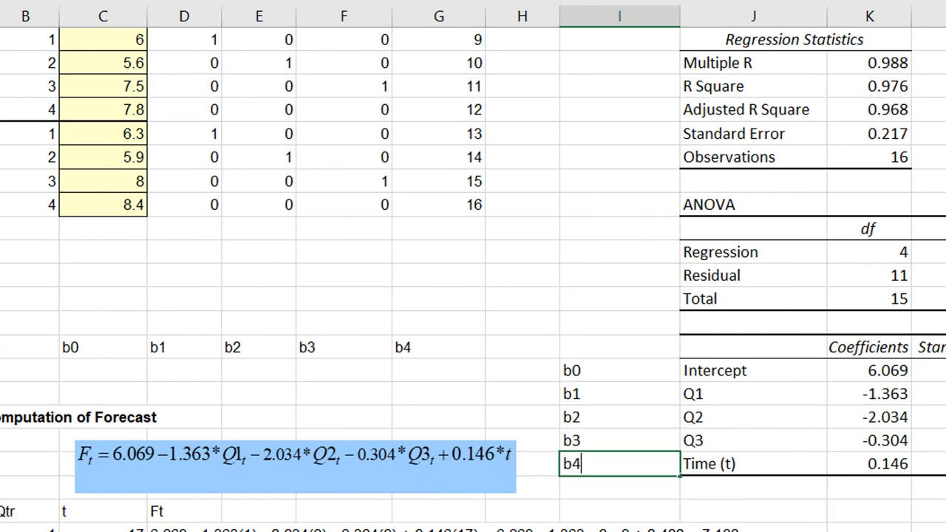
{"action": "type", "text": "b4"}
{"action": "key", "text": "Return"}
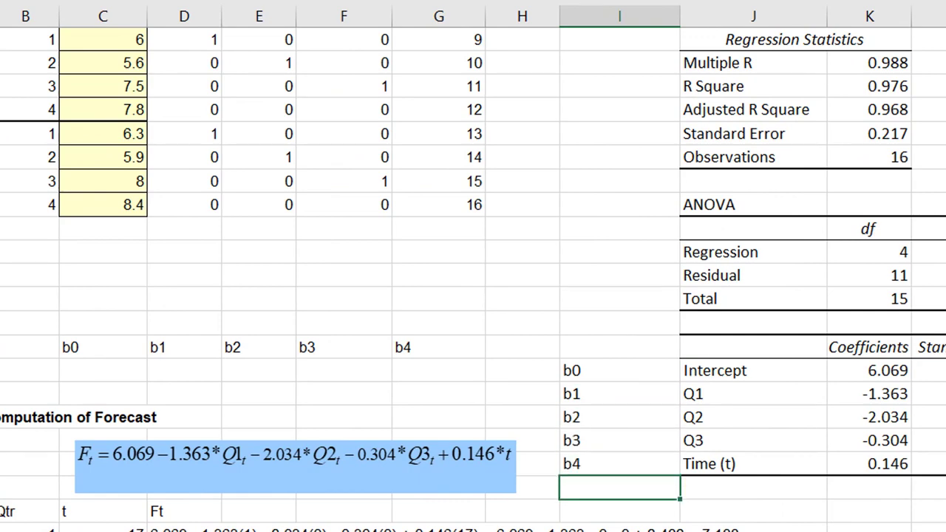